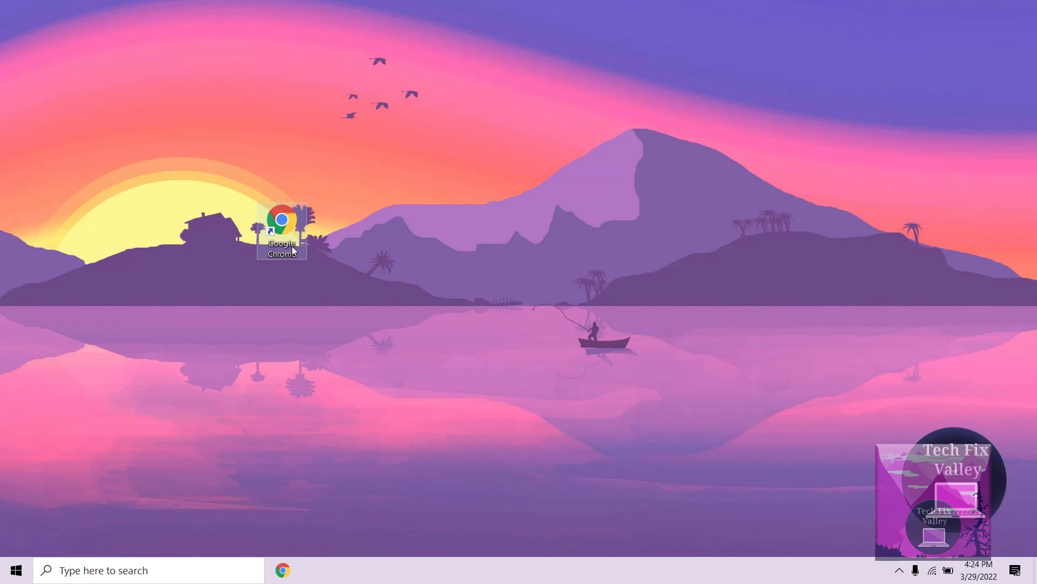
Open Google Chrome and search the web for "jdk download"
double_click(291, 247)
type("jd")
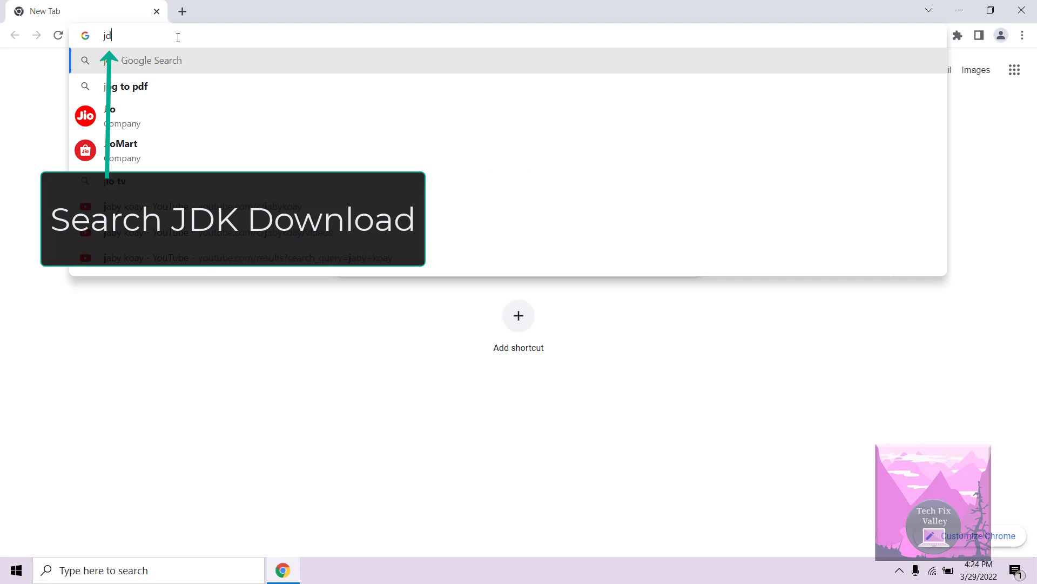
type("k")
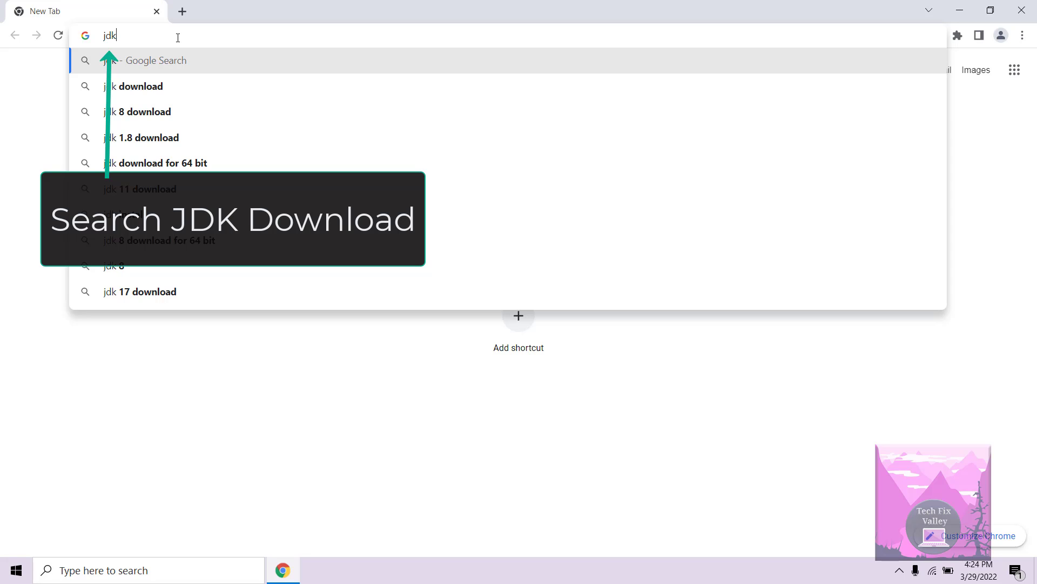
key("BackSpace")
key("BackSpace")
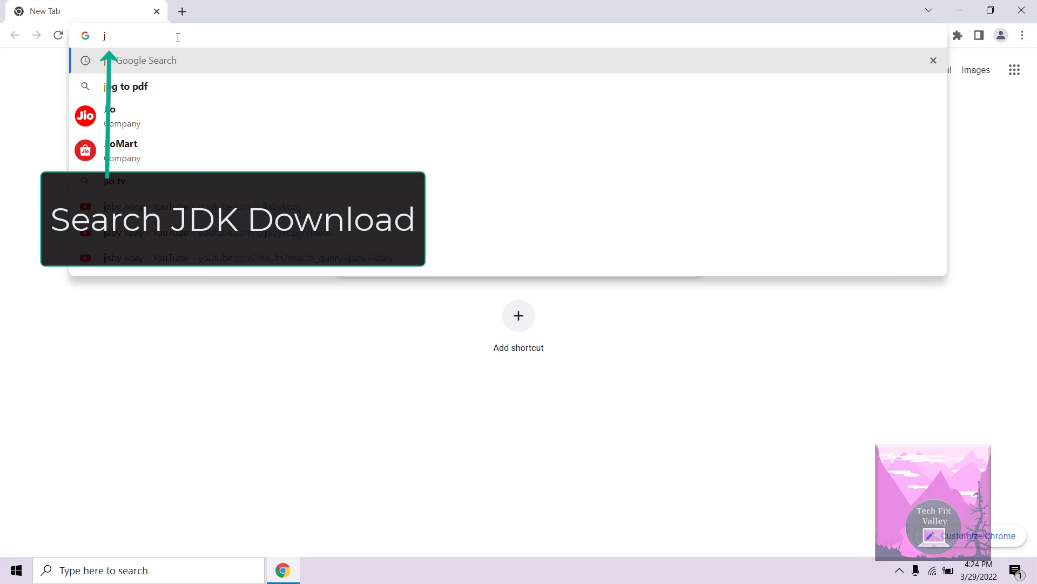
type("d")
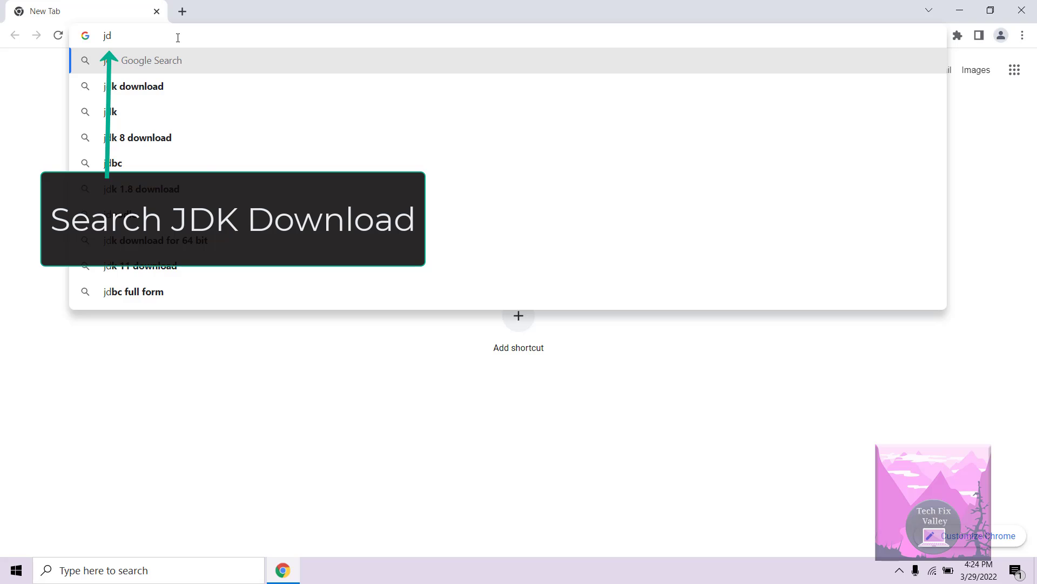
type("k d")
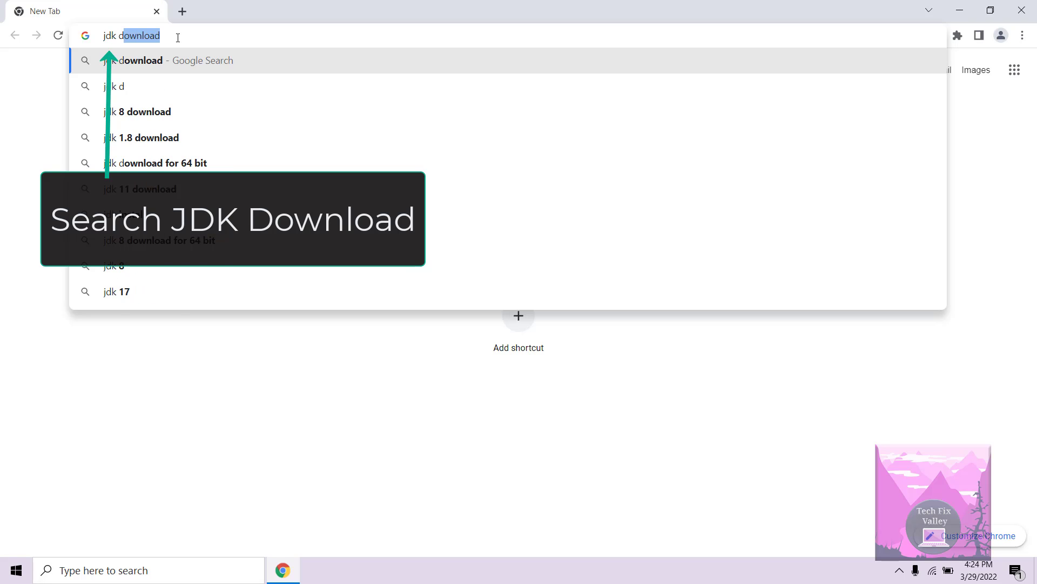
type("ownload")
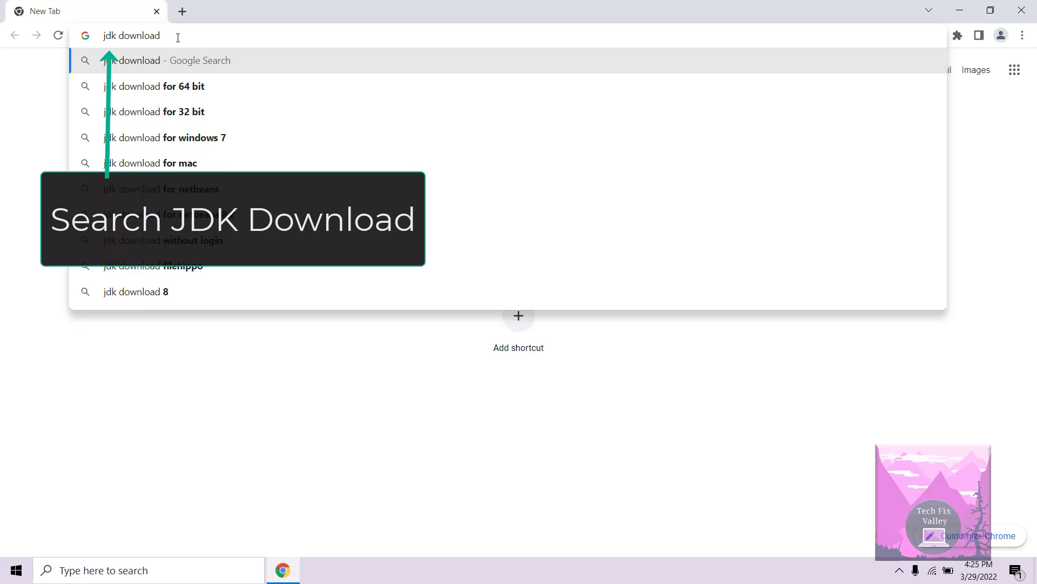
key("Return")
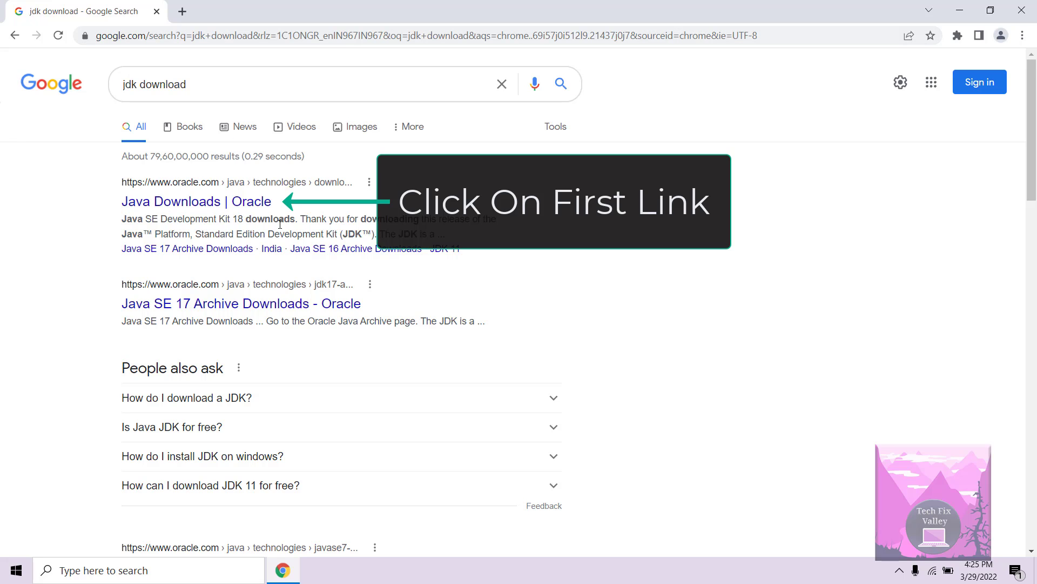
Download the Java 18 x64 MSI Installer for Windows from Oracle's Java Downloads page, and close the browser
left_click(213, 210)
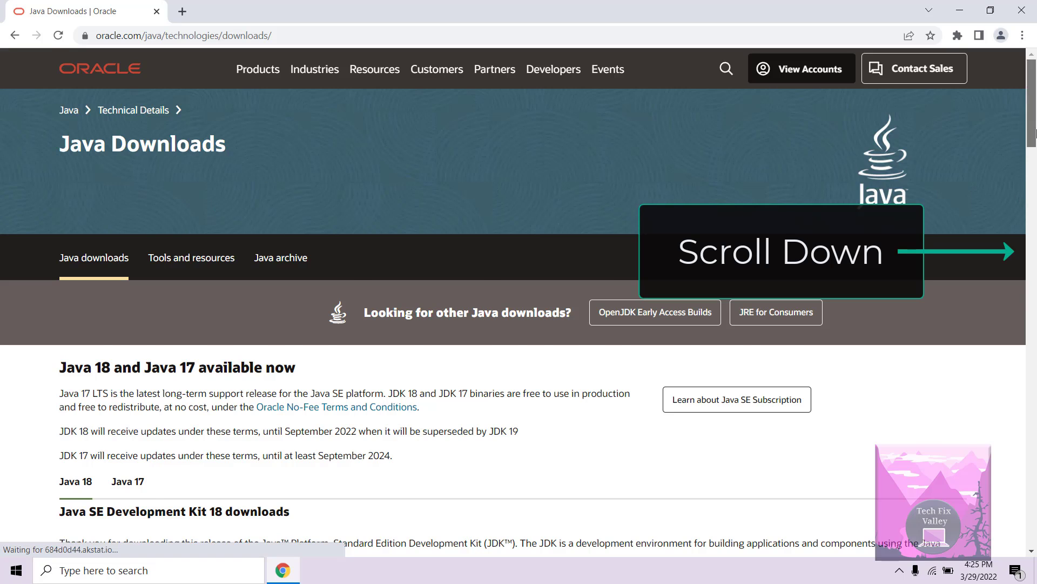
scroll(1036, 178, "down", 4)
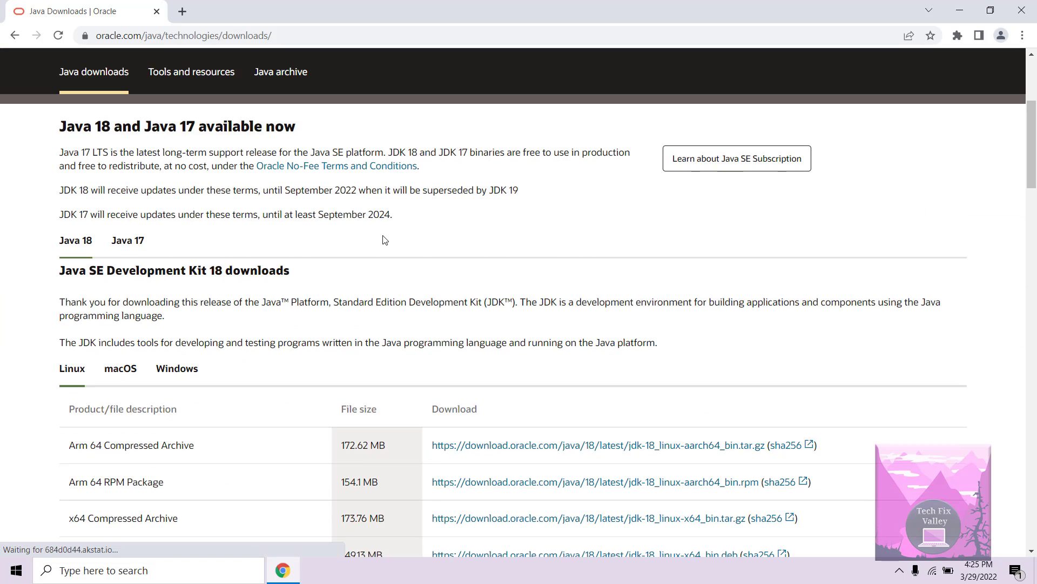
left_click(78, 248)
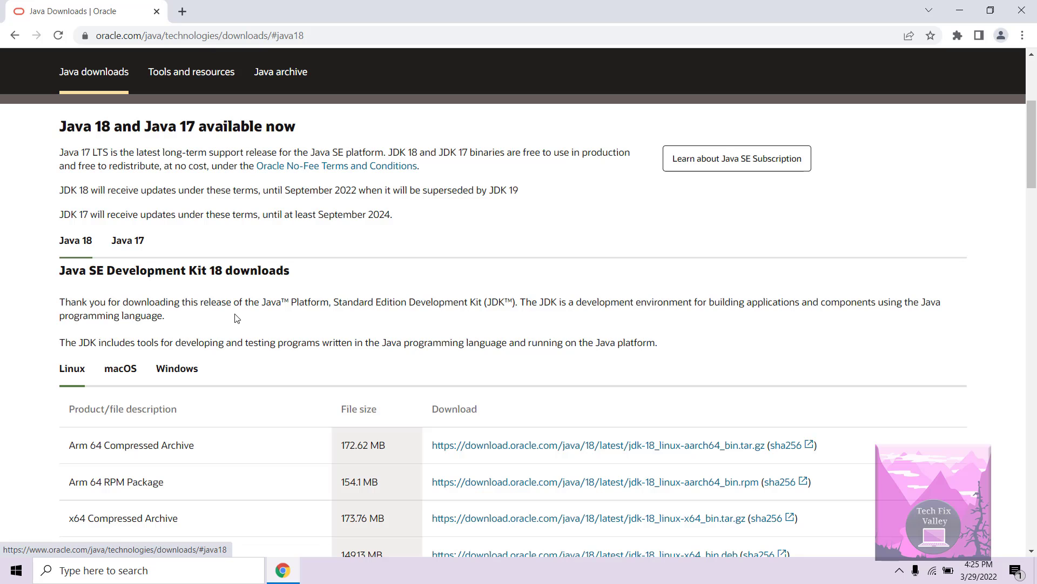
left_click_drag(1035, 138, 1036, 160)
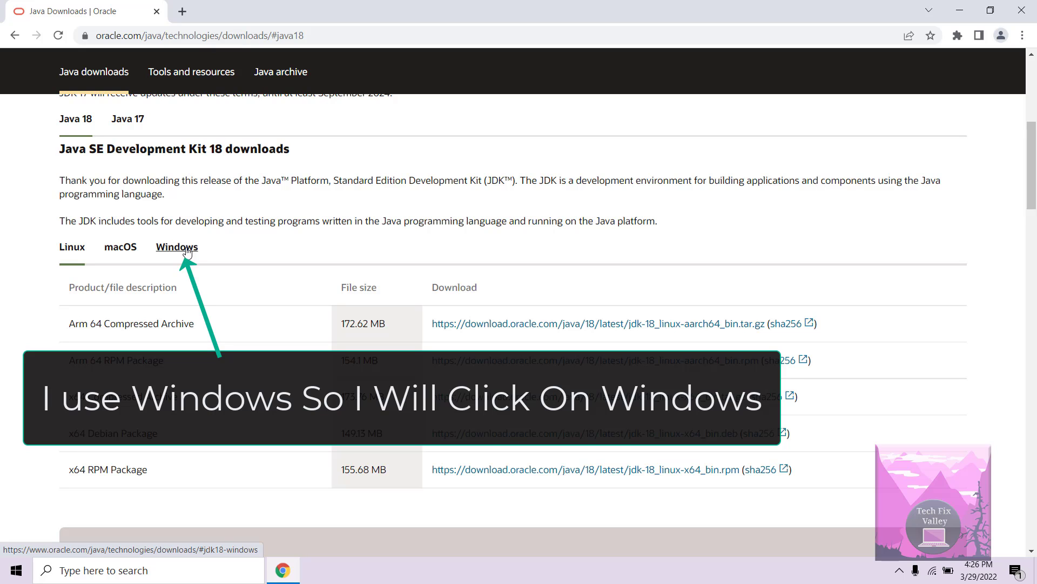
left_click(186, 251)
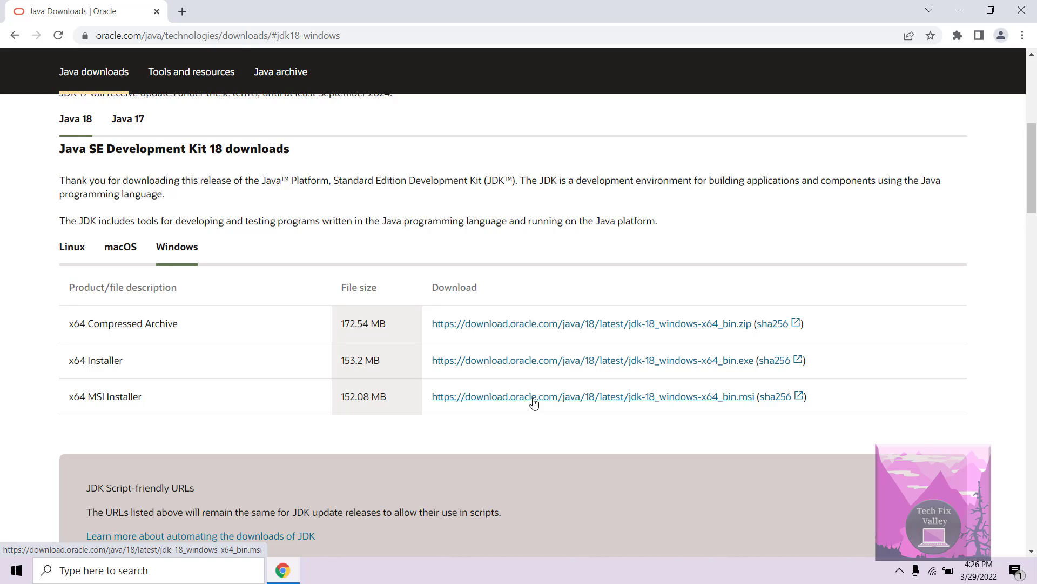
left_click(534, 402)
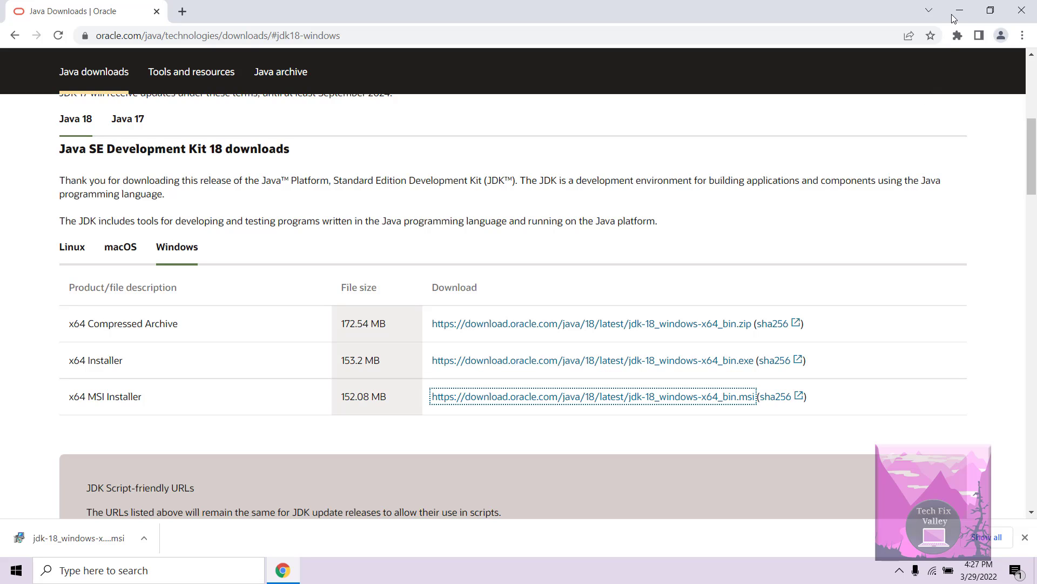
left_click(1019, 12)
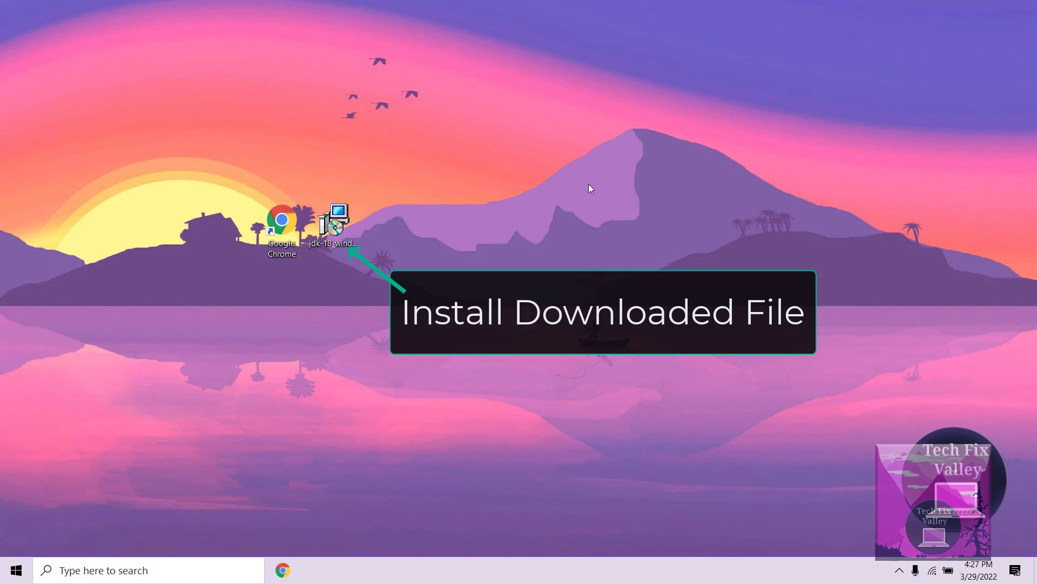
Install Java SE Development Kit 18 from the downloaded installer on the desktop, using the default destination folder C:\Program Files\Java\jdk-18\
double_click(332, 230)
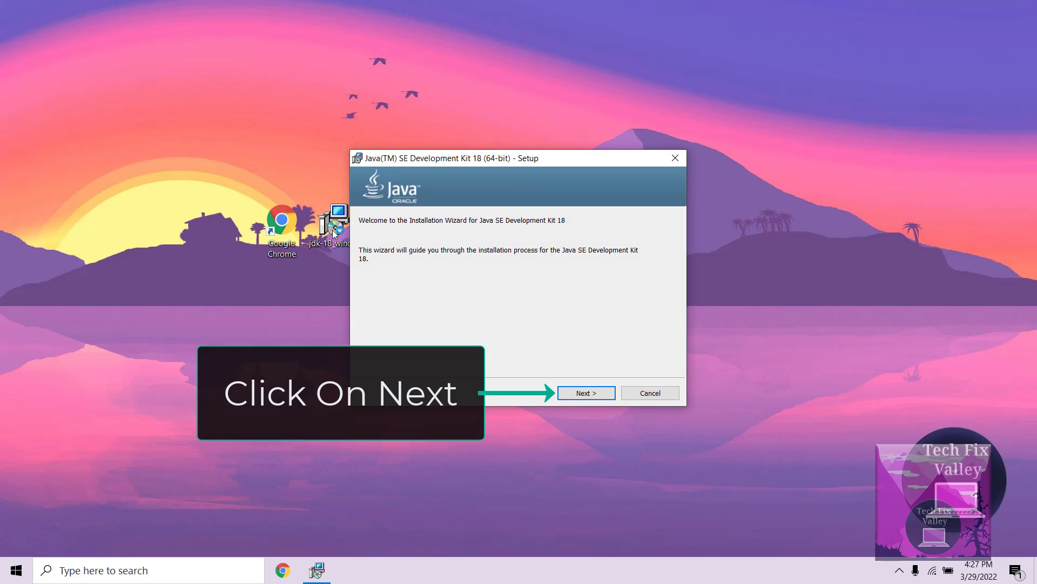
left_click(589, 399)
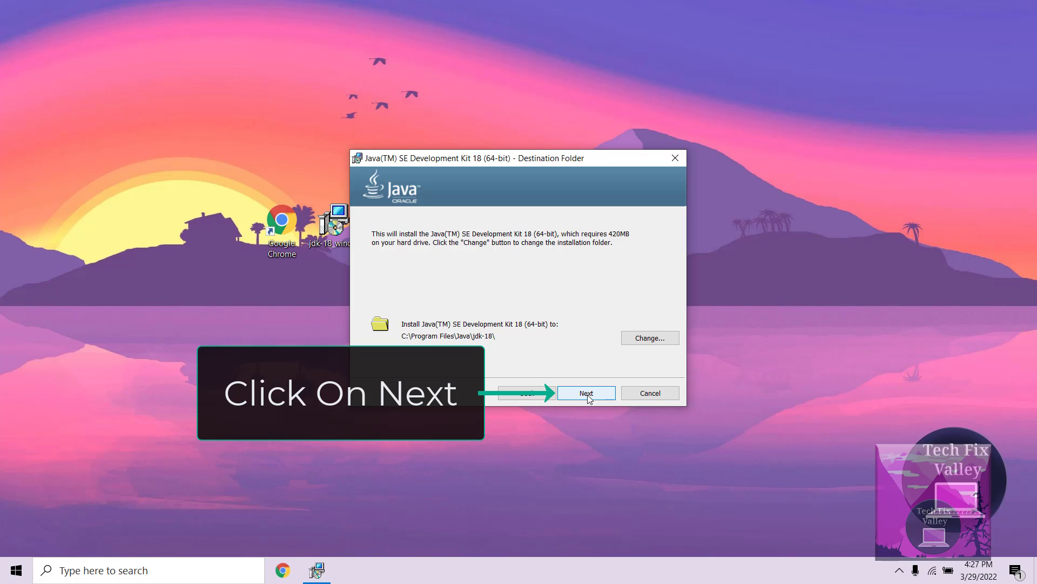
left_click(586, 394)
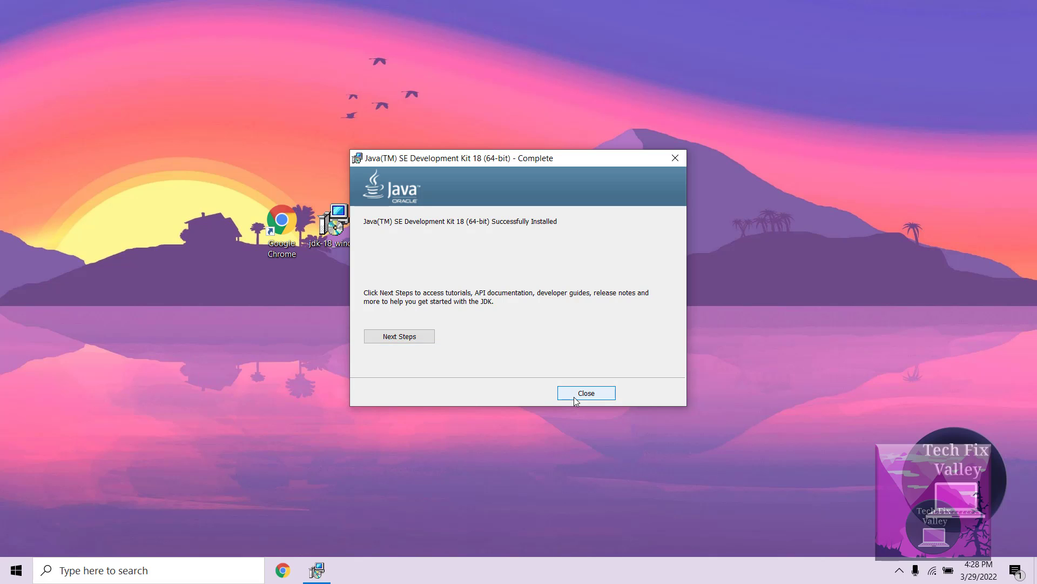
left_click(576, 401)
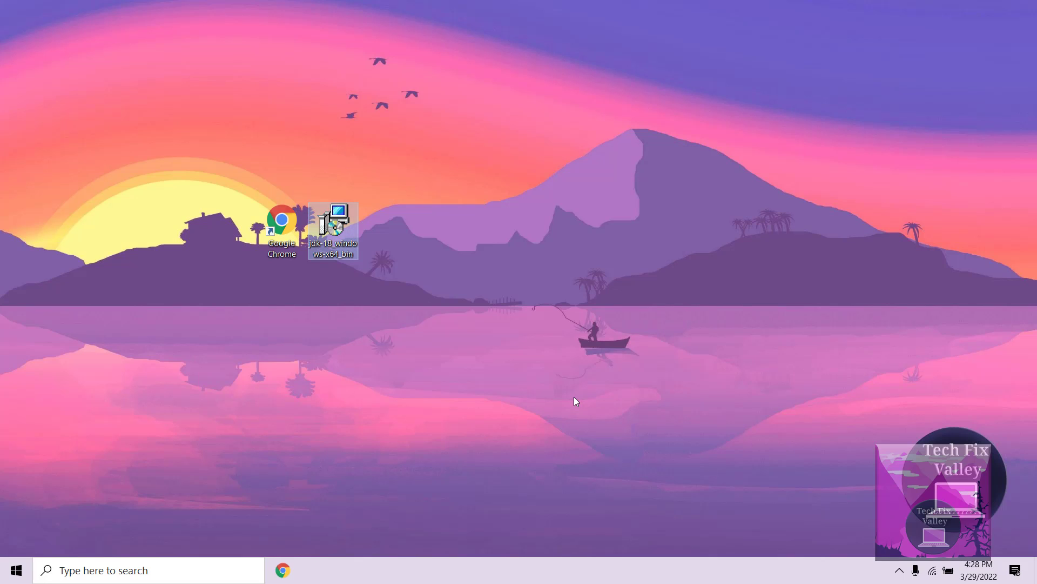
left_click(574, 397)
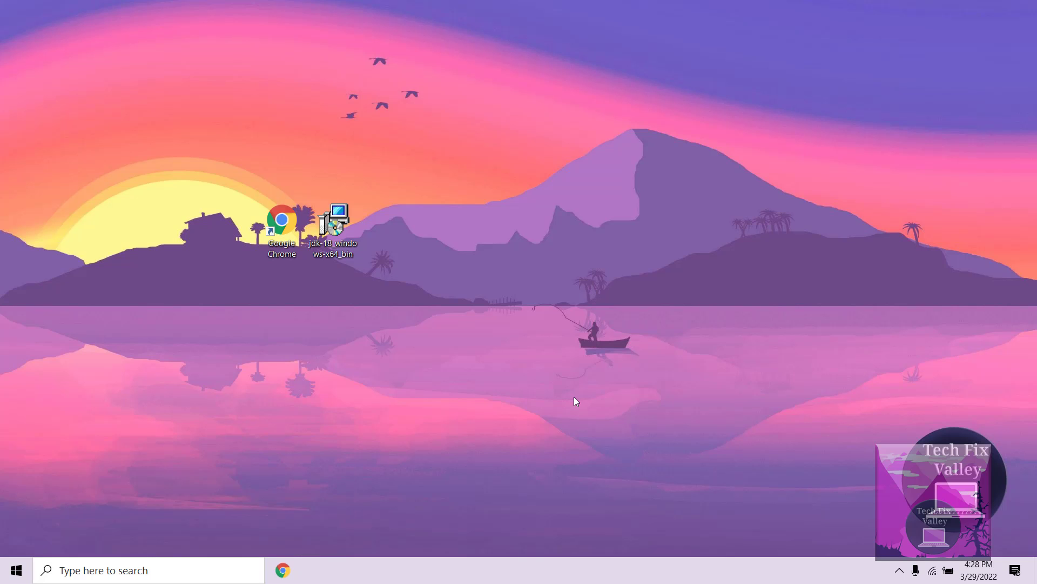
Open the folder C:\Program Files\Java\jdk-18\bin in File Explorer
left_click(16, 570)
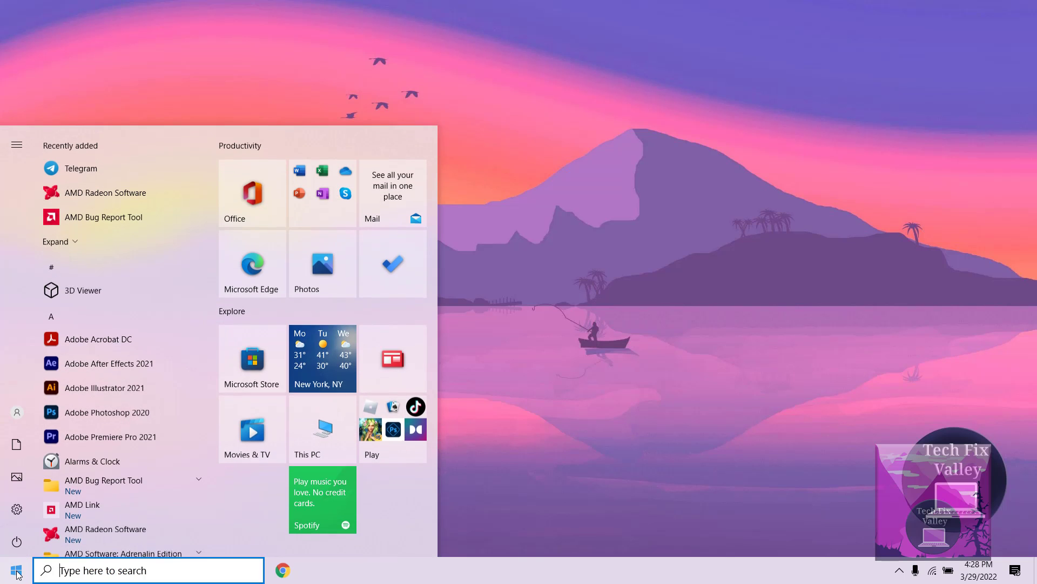
left_click(323, 431)
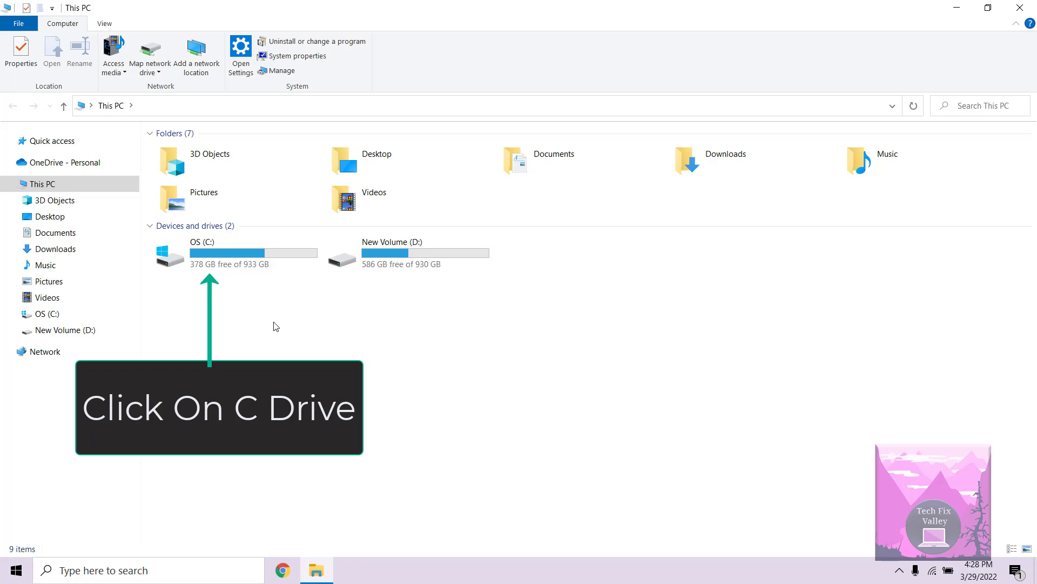
double_click(246, 272)
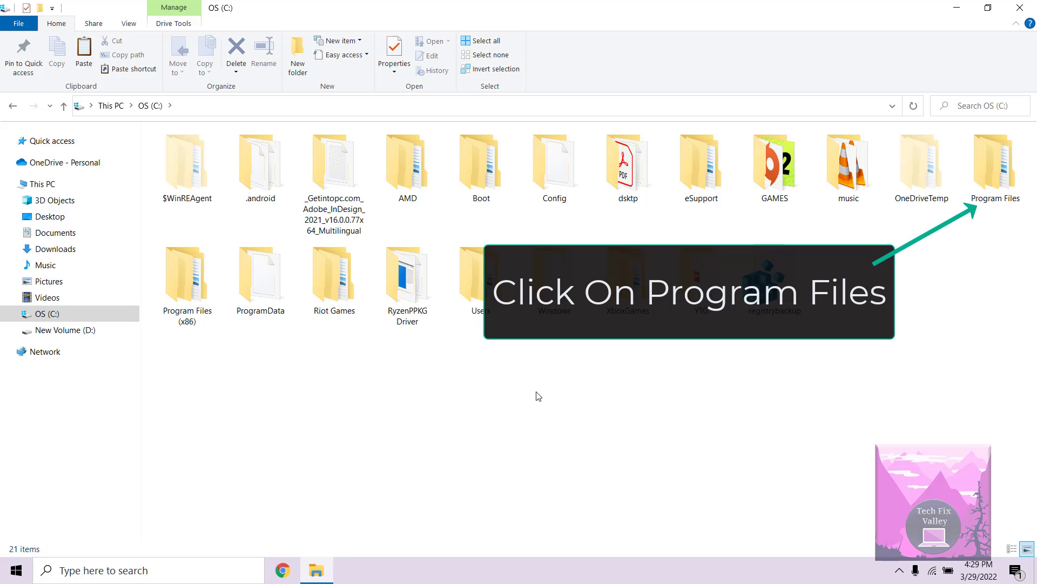
double_click(985, 201)
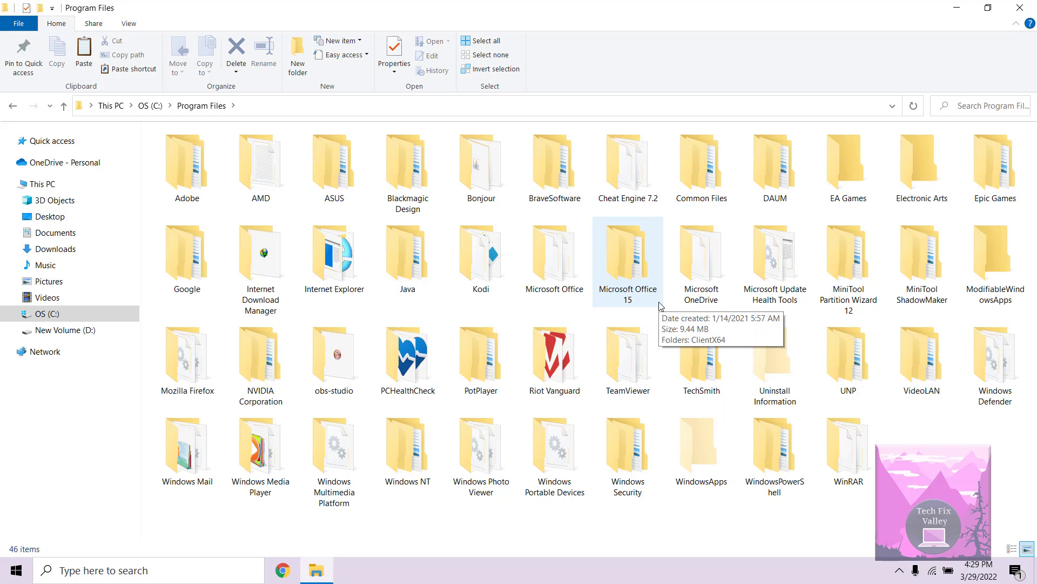
double_click(420, 292)
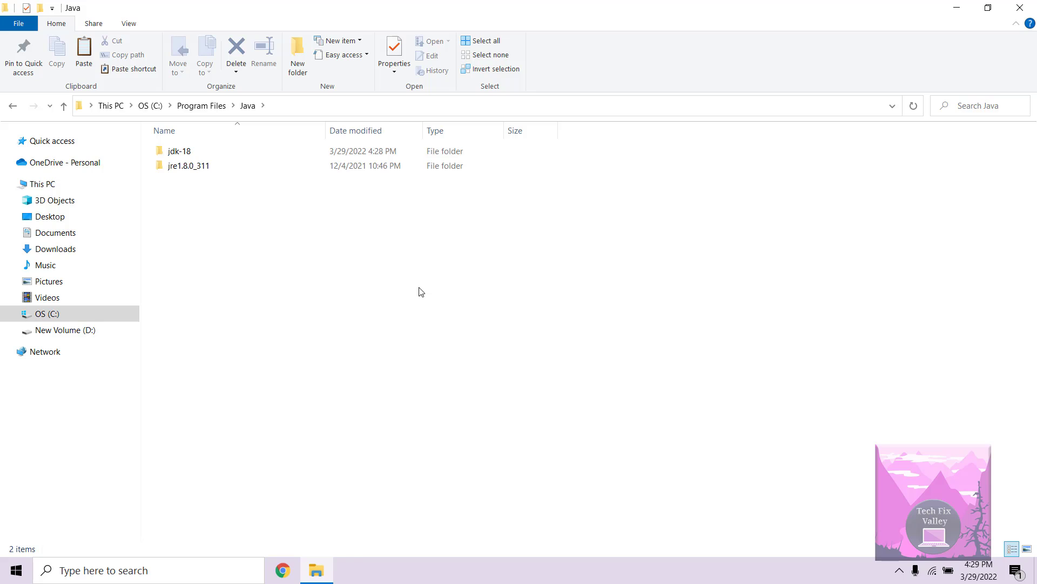
double_click(179, 151)
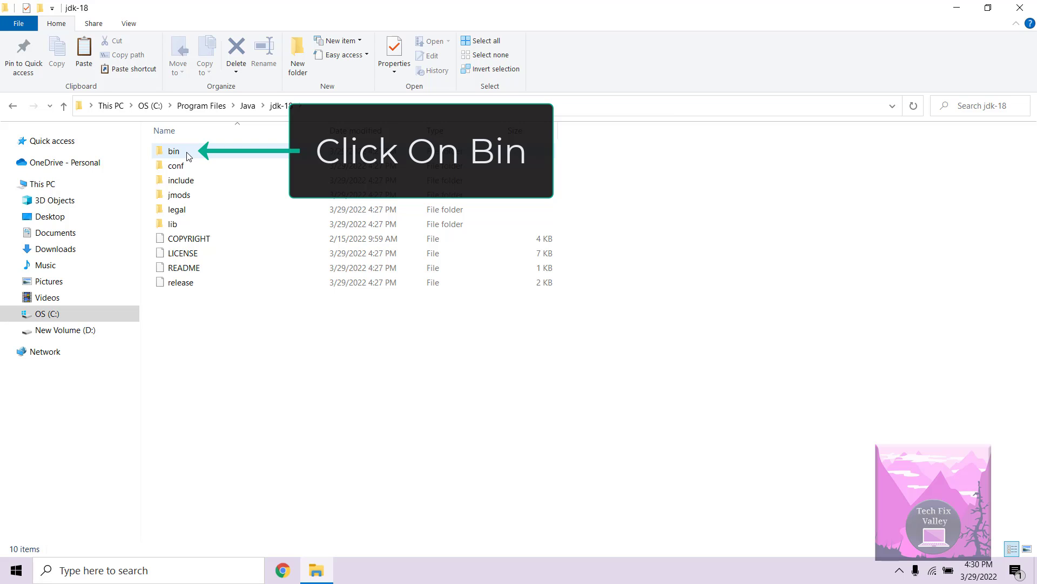
double_click(174, 152)
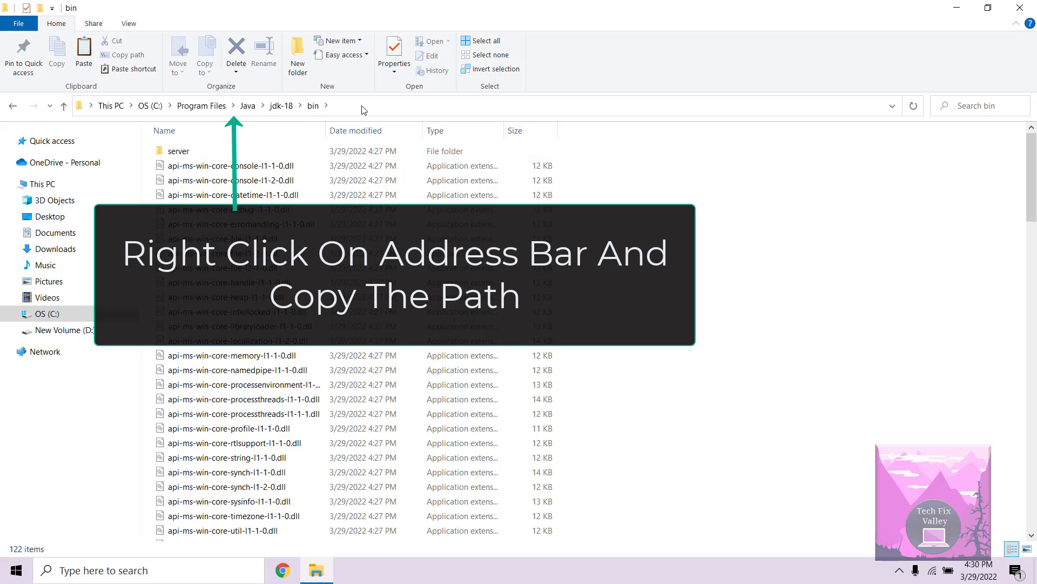
Copy the full path of the JDK bin folder and minimize the File Explorer window
left_click(361, 110)
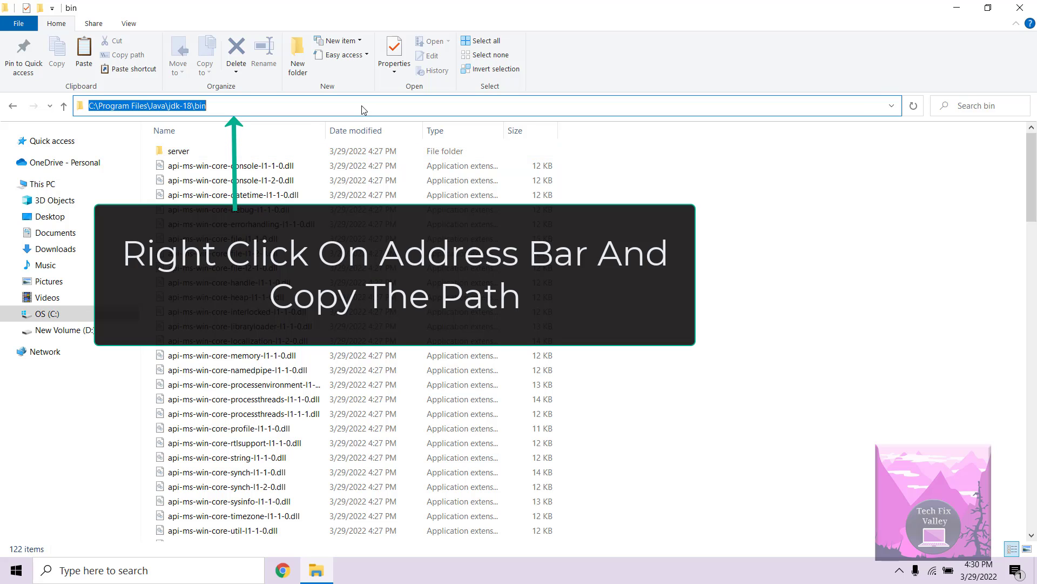
right_click(206, 105)
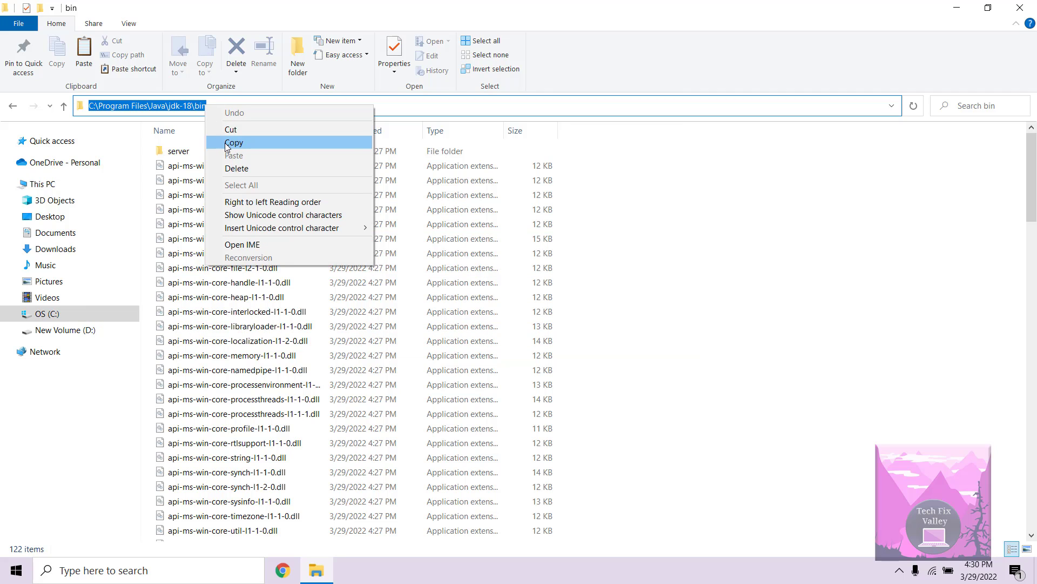
left_click(234, 143)
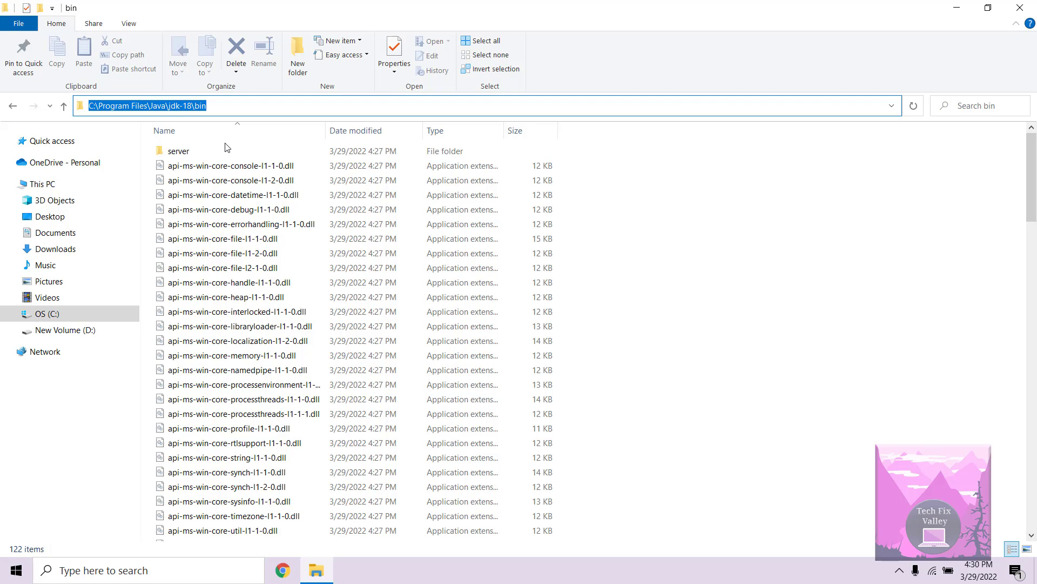
left_click(957, 8)
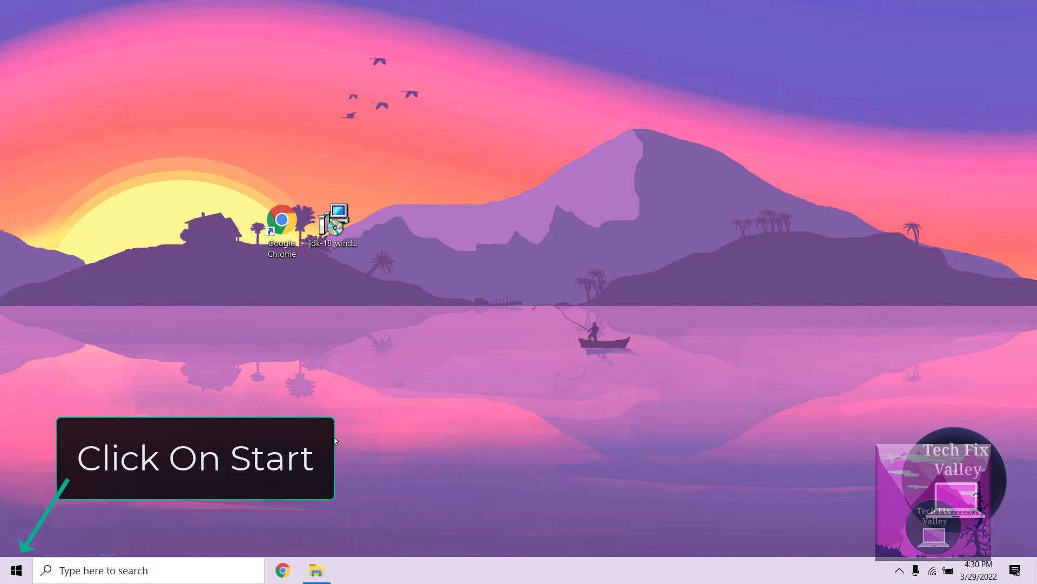
Search Windows for "environment" and open the setting for editing the system environment variables
left_click(24, 570)
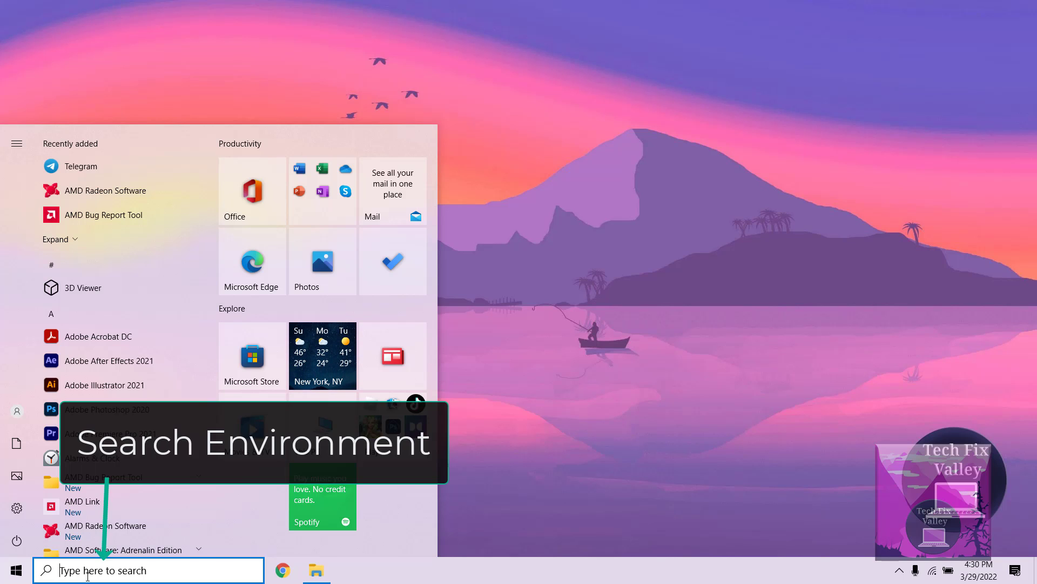
type("en")
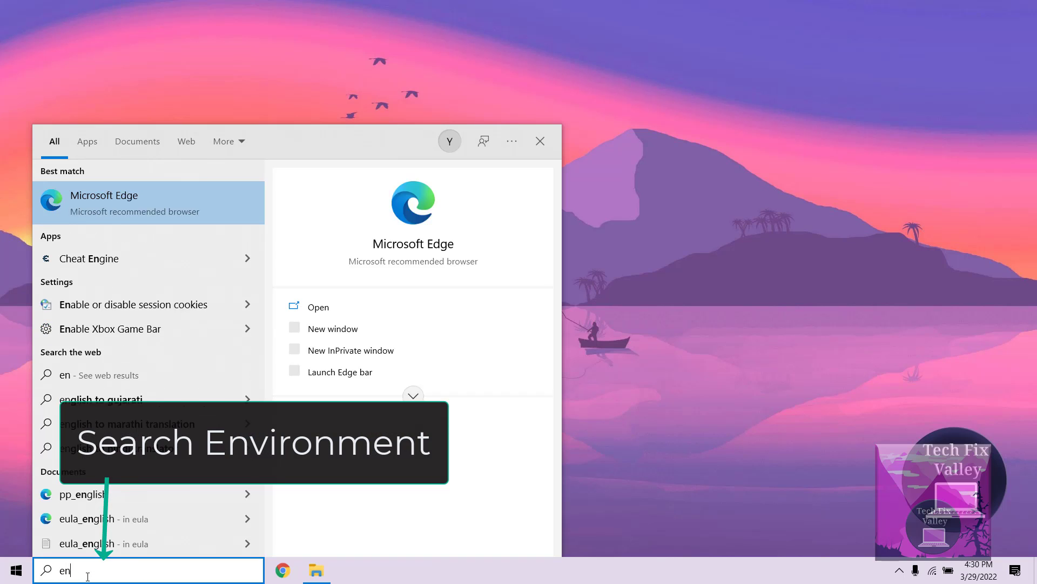
type("vir")
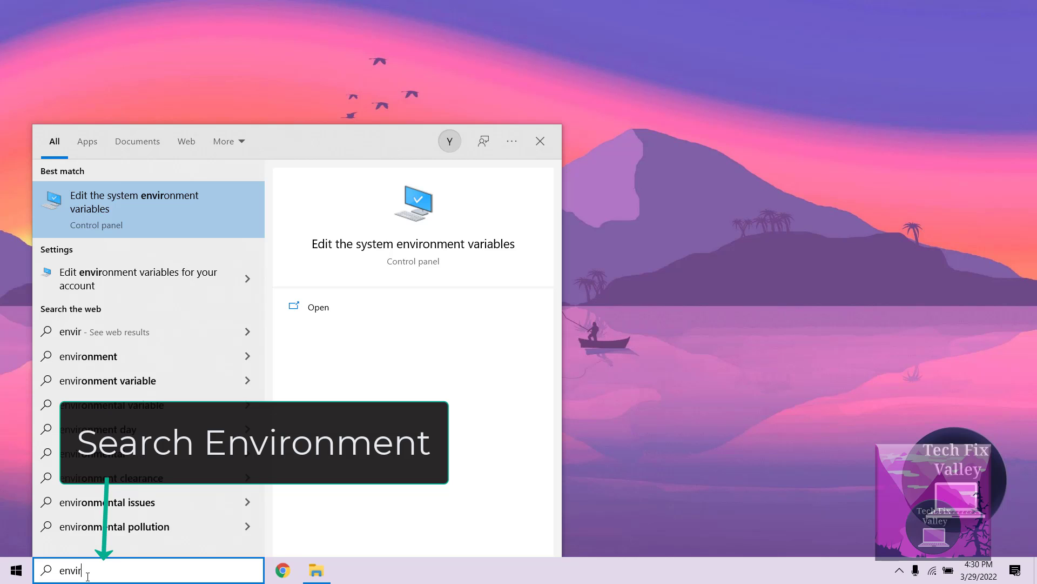
type("onment")
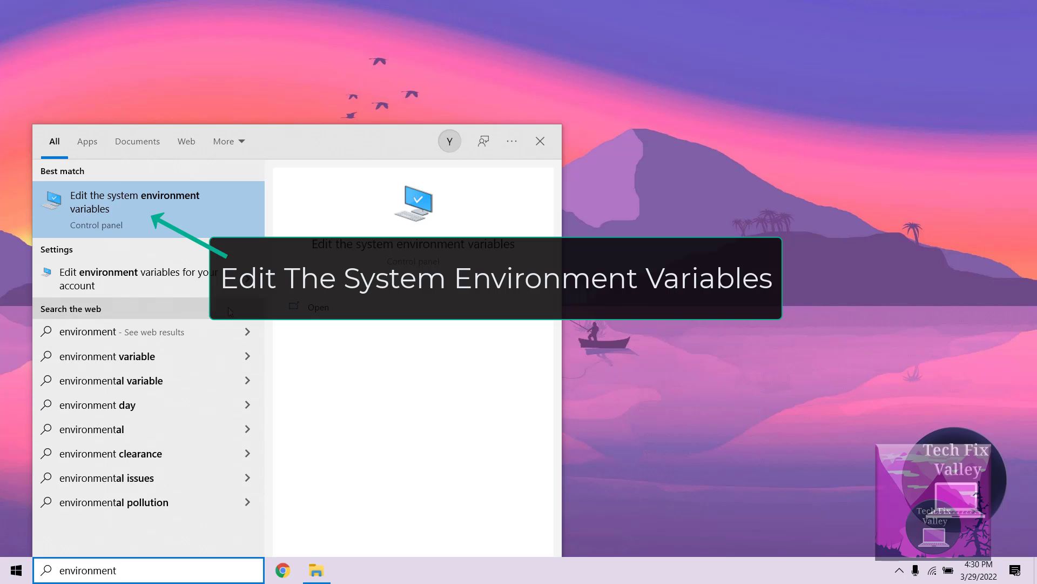
left_click(123, 202)
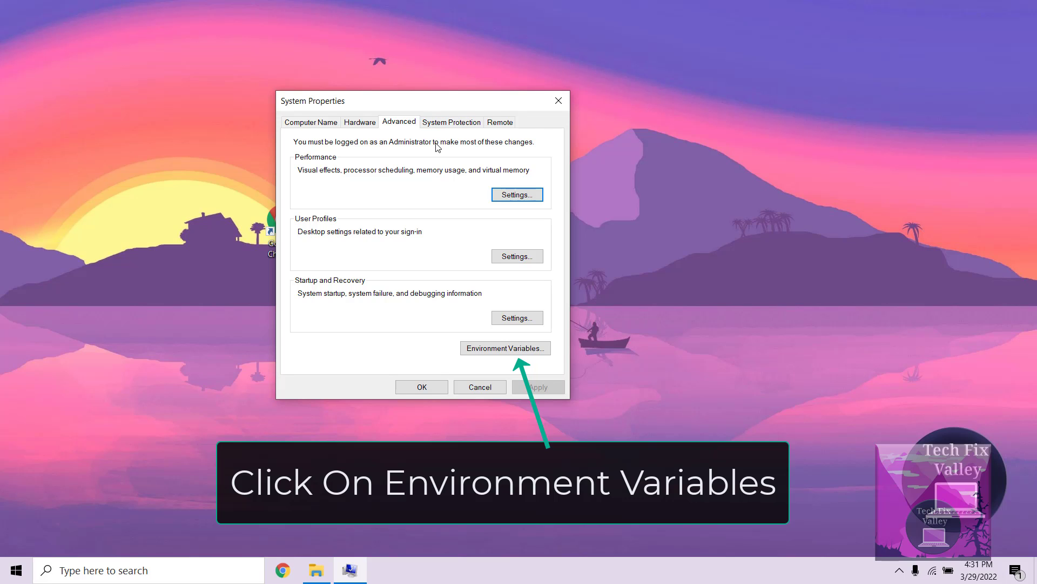
Add the copied path C:\Program Files\Java\jdk-18\bin as a new entry in the system Path environment variable
left_click(505, 348)
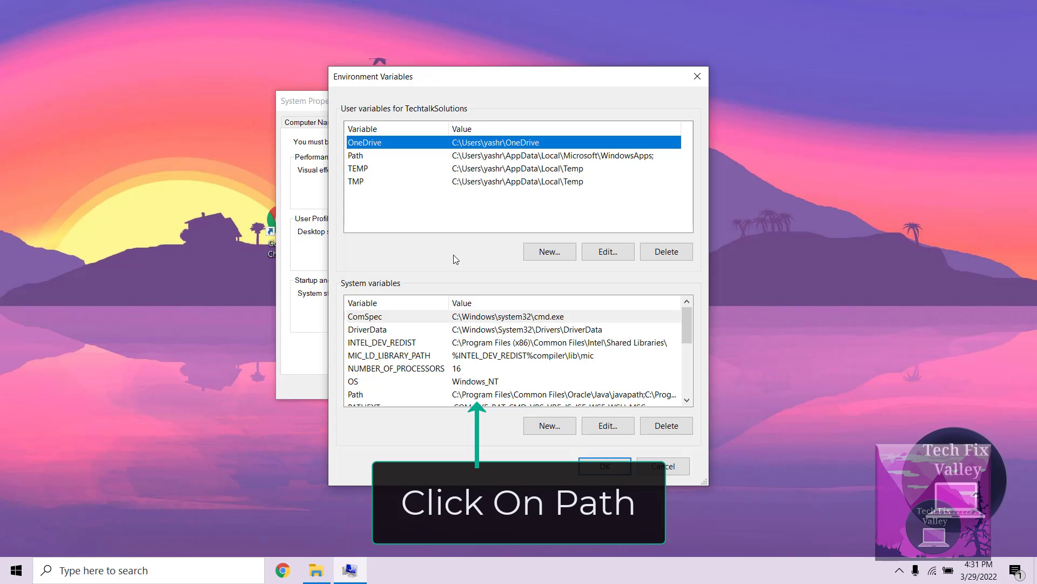
left_click(466, 396)
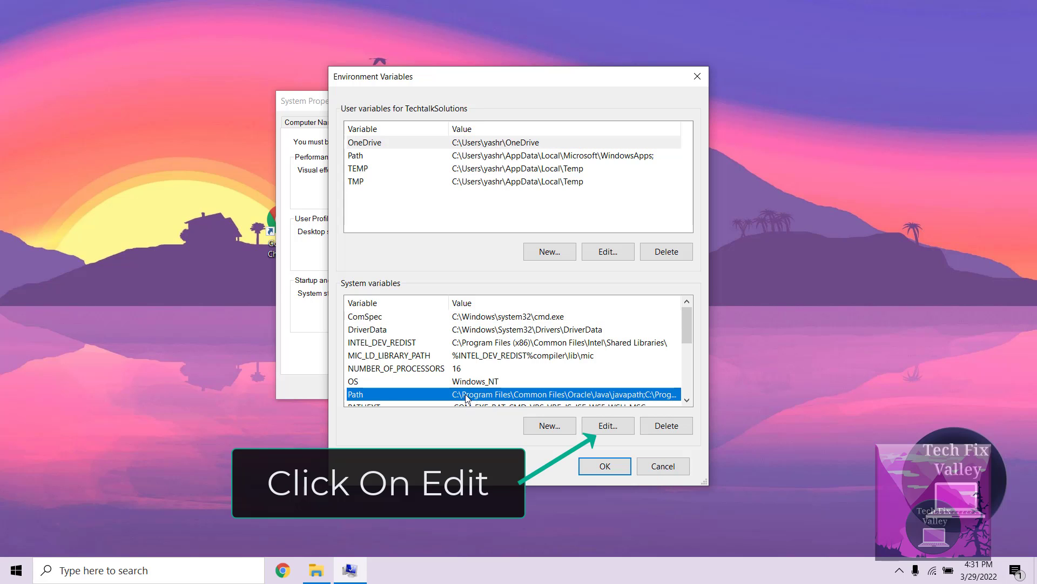
left_click(605, 427)
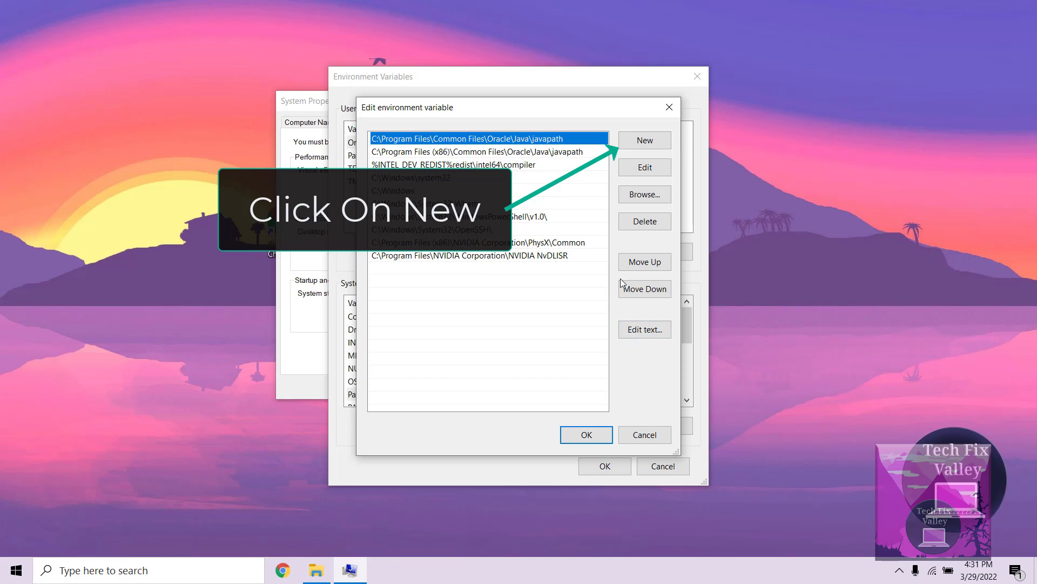
left_click(640, 145)
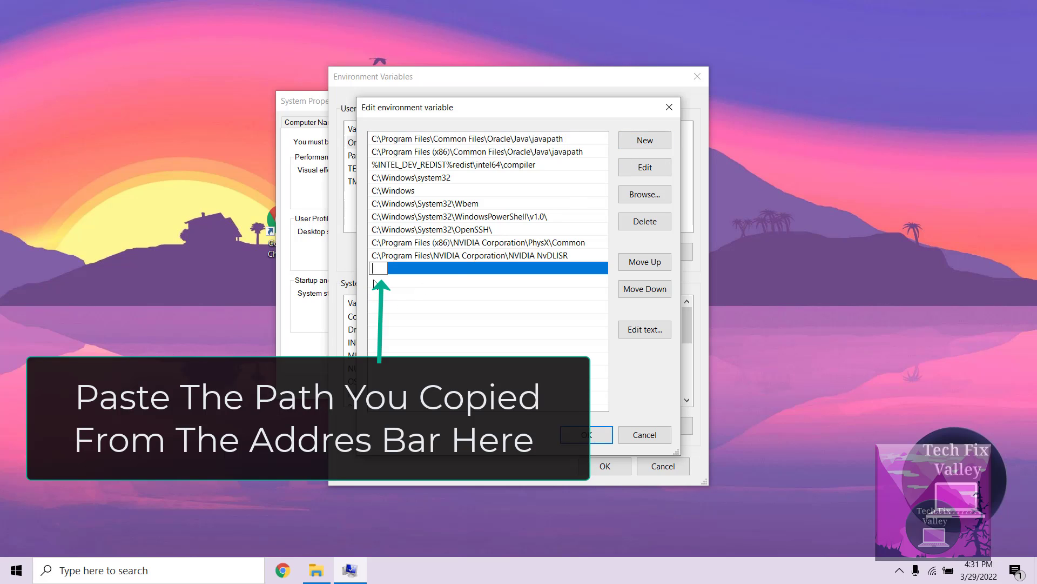
right_click(379, 267)
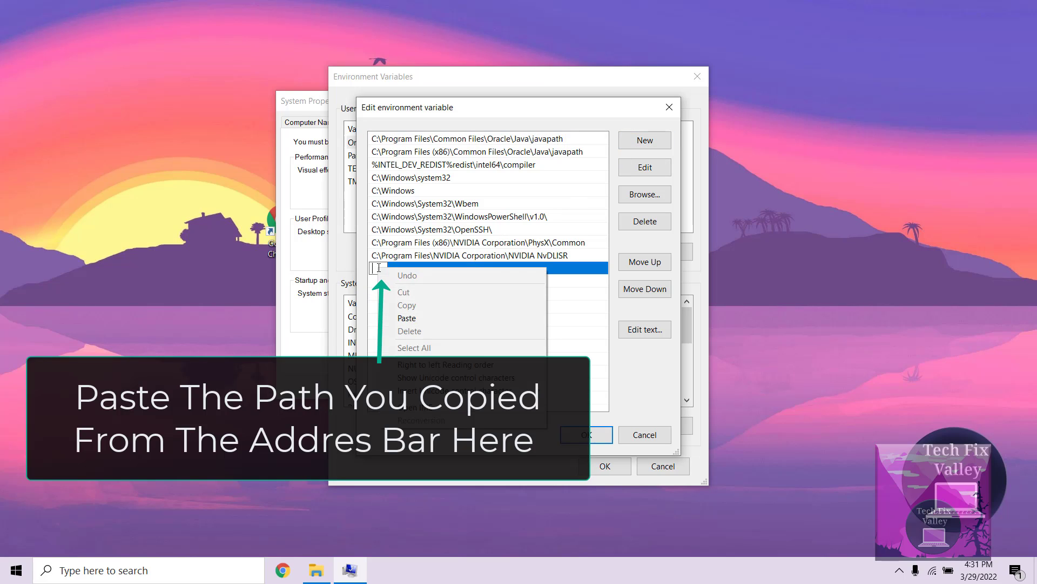
left_click(402, 319)
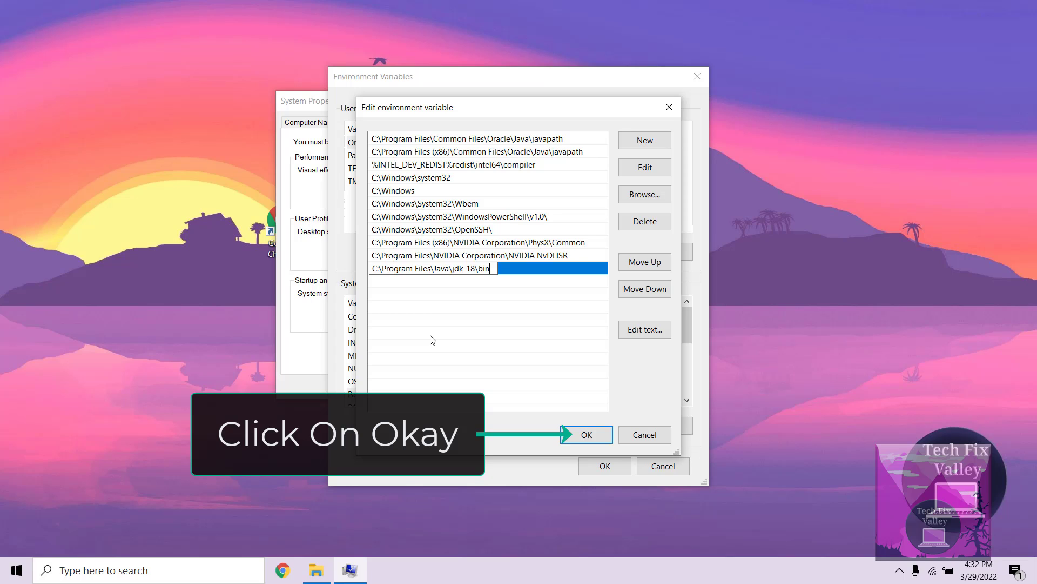
left_click(582, 432)
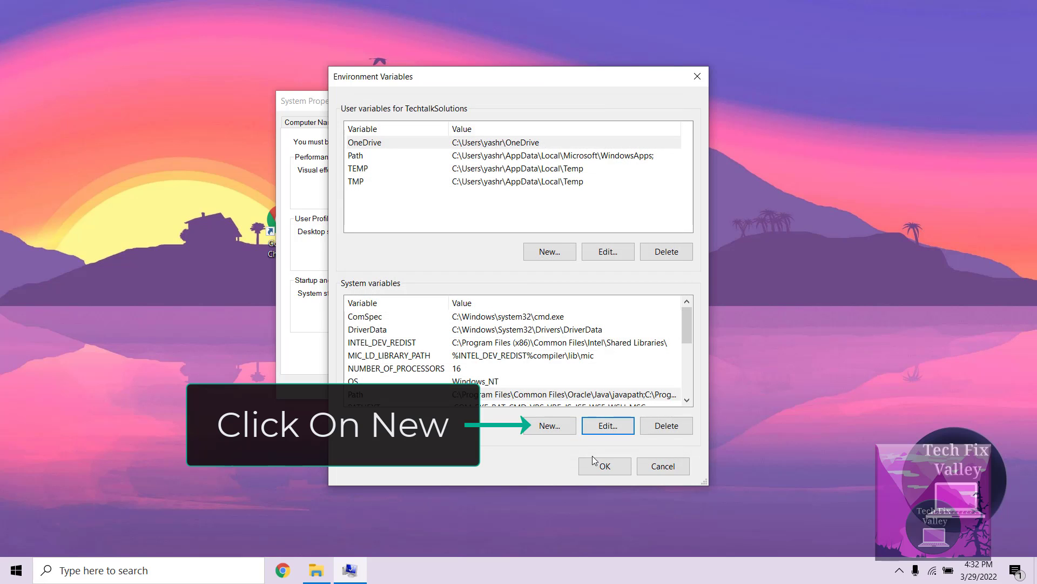
Create a system variable JAVA_HOME with the value C:\Program Files\Java\jdk-18, then save the environment variables and close System Properties
left_click(544, 431)
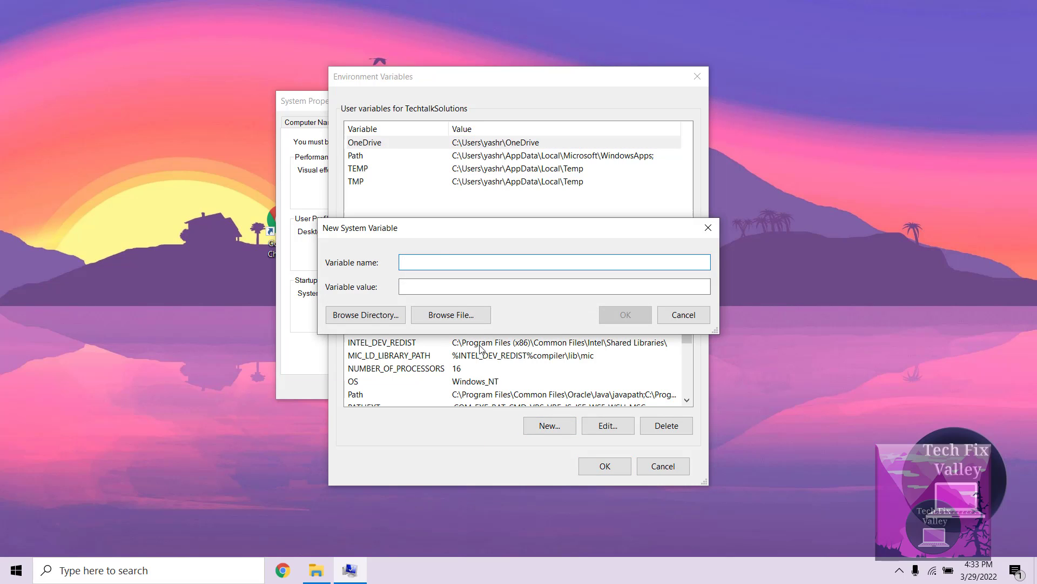
type("J")
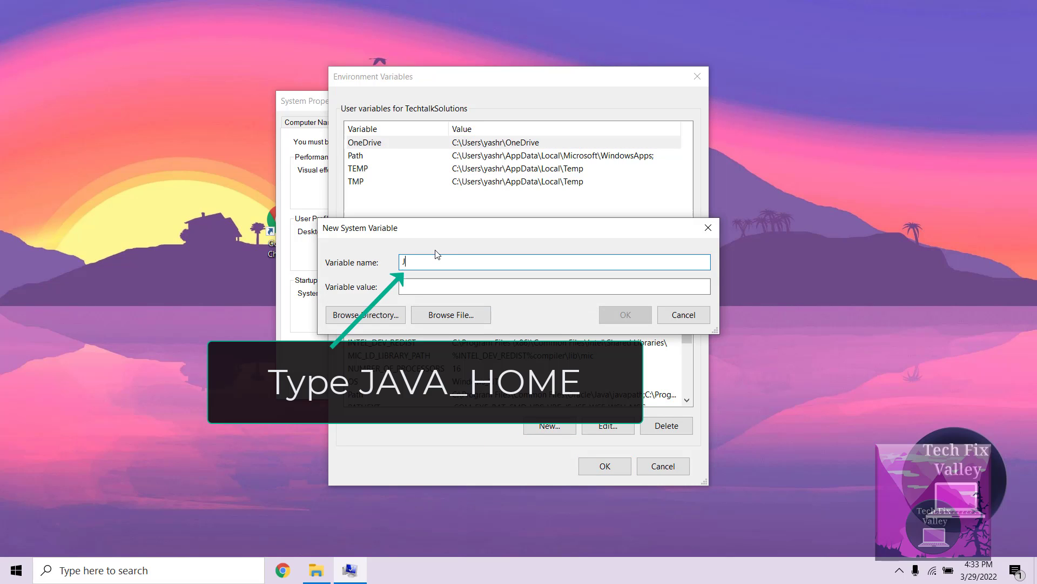
type("AVA_HOME")
left_click(425, 288)
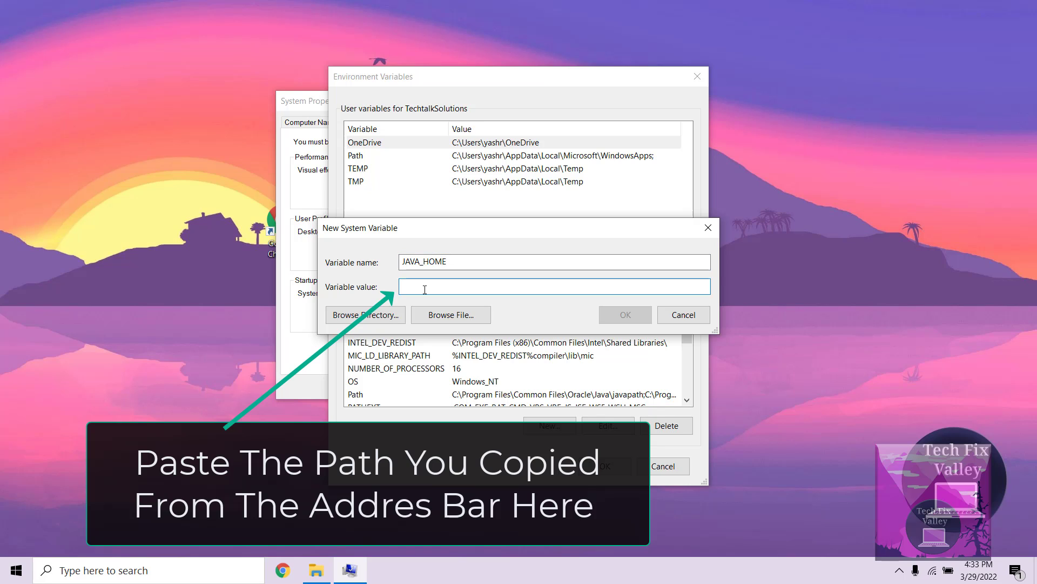
right_click(425, 289)
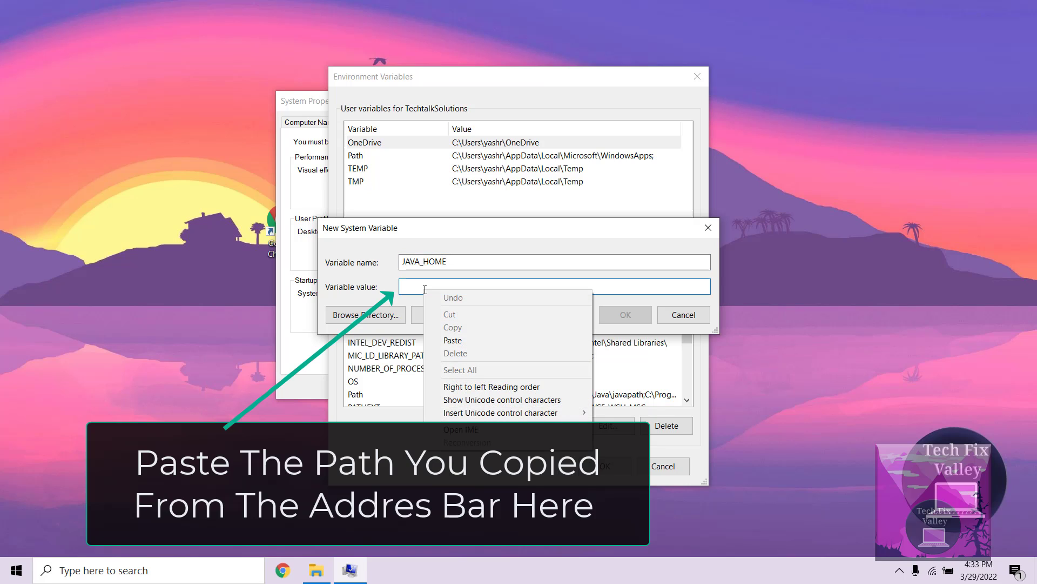
left_click(451, 340)
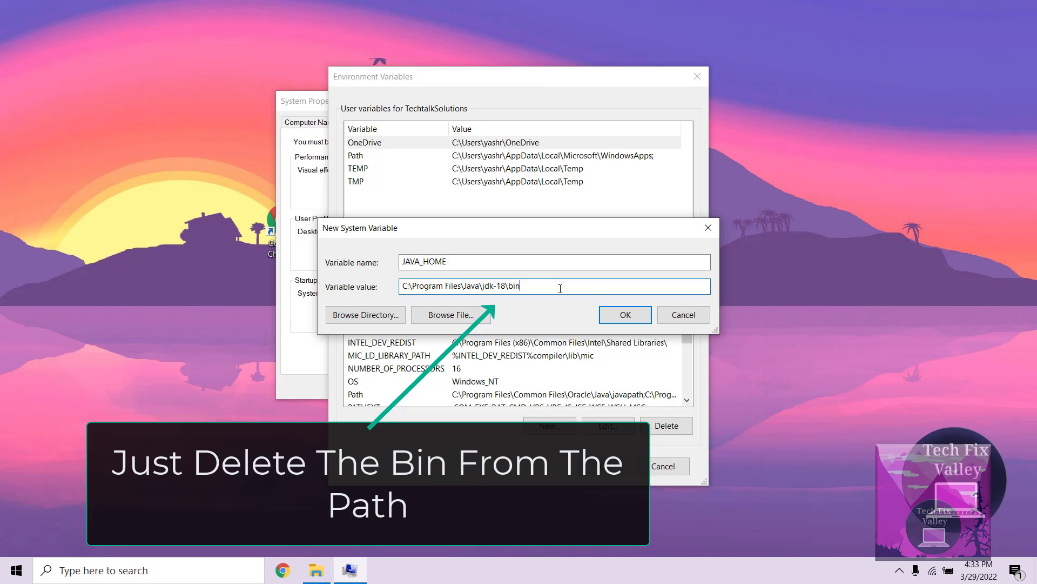
key("BackSpace")
key("BackSpace")
key("BackSpace")
key("BackSpace")
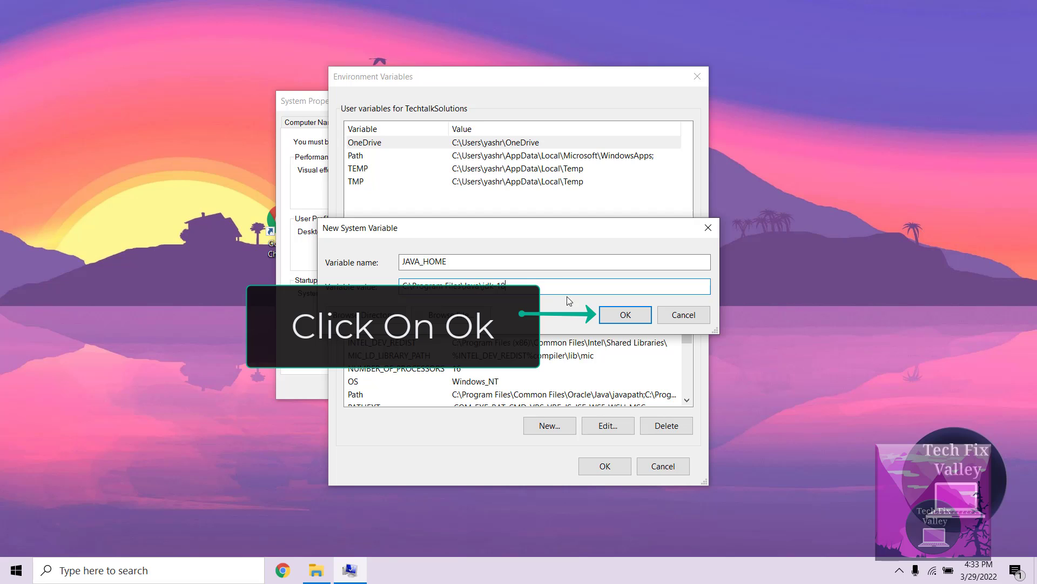
left_click(619, 315)
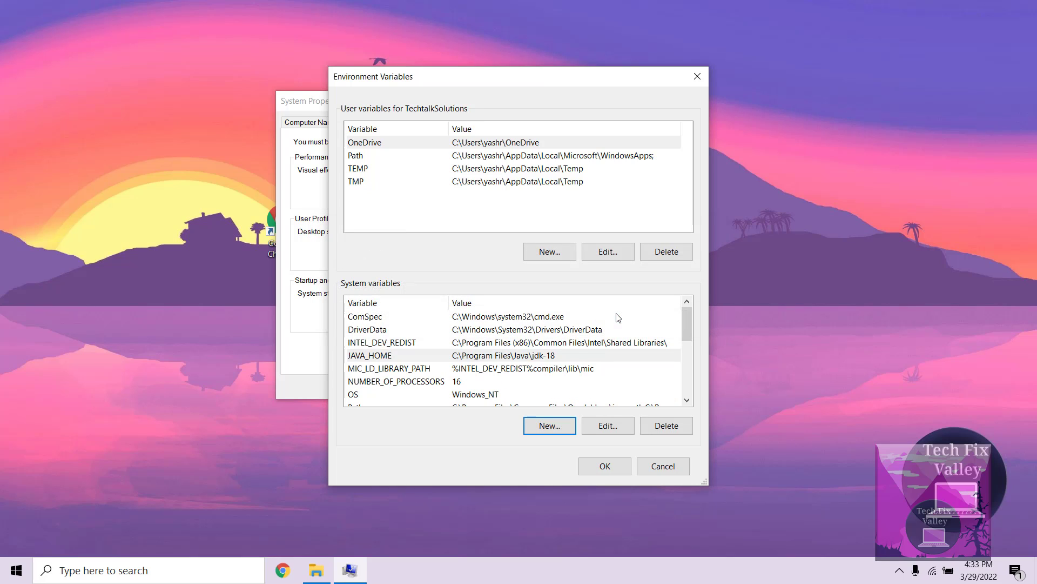
left_click(604, 470)
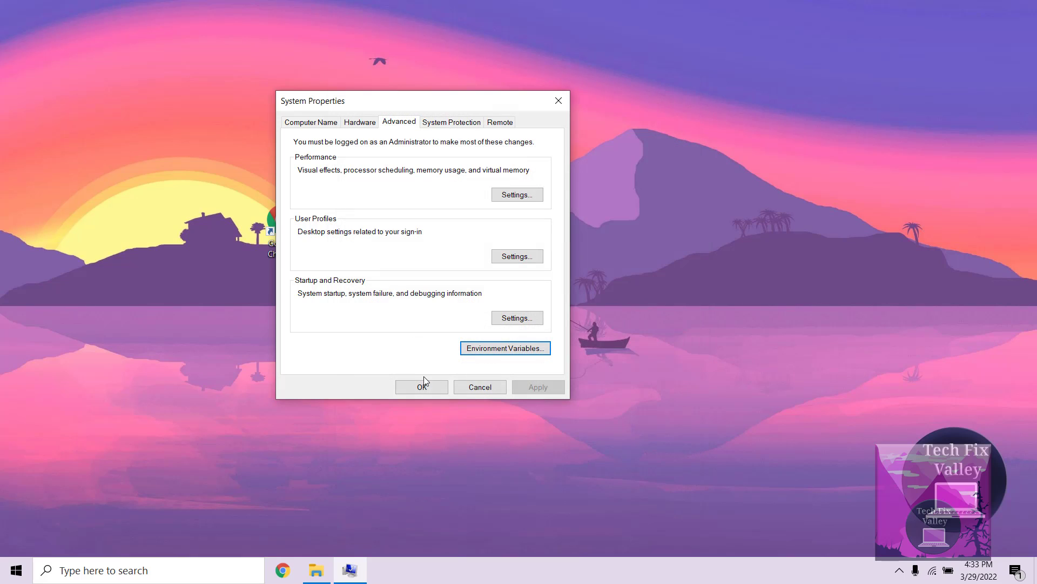
left_click(420, 387)
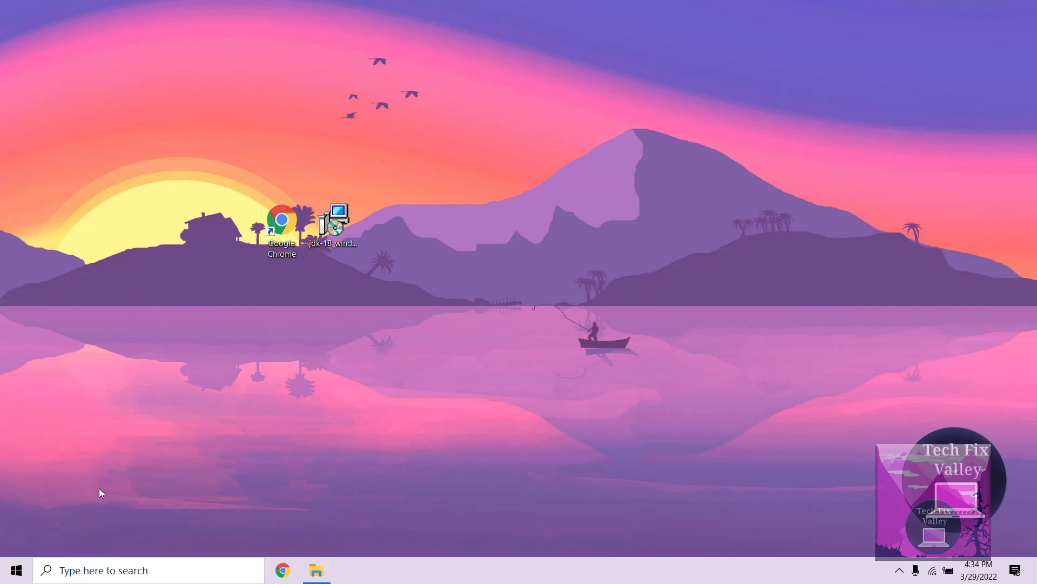
Search Windows for "cmd" and run Command Prompt as administrator
left_click(21, 570)
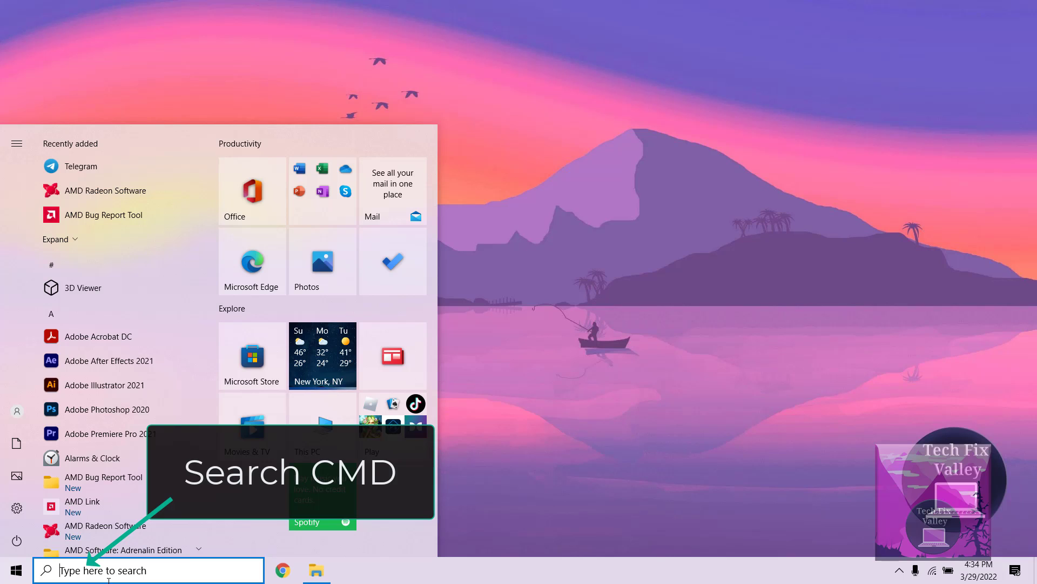
type("CMD")
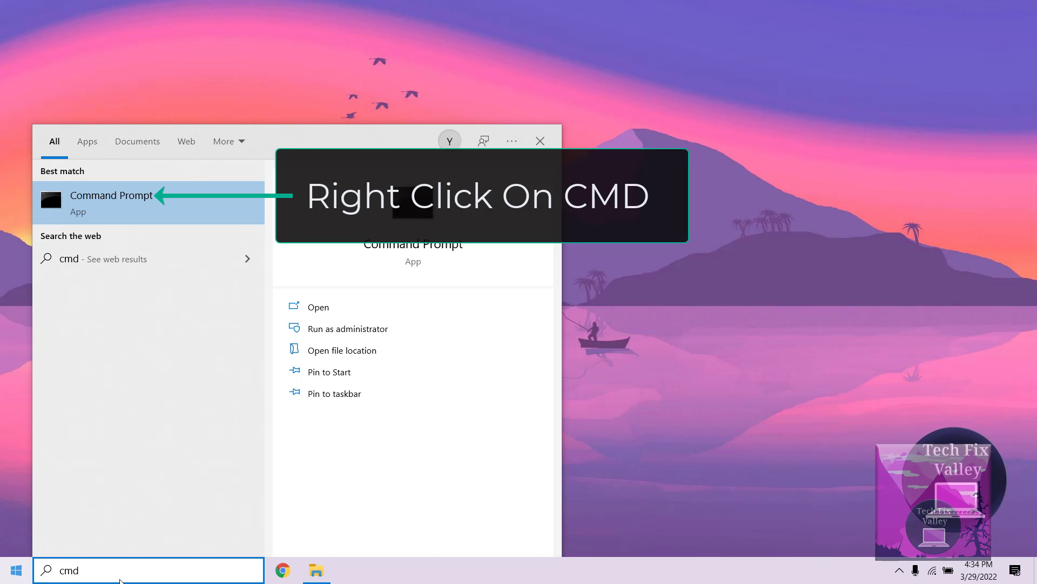
right_click(138, 206)
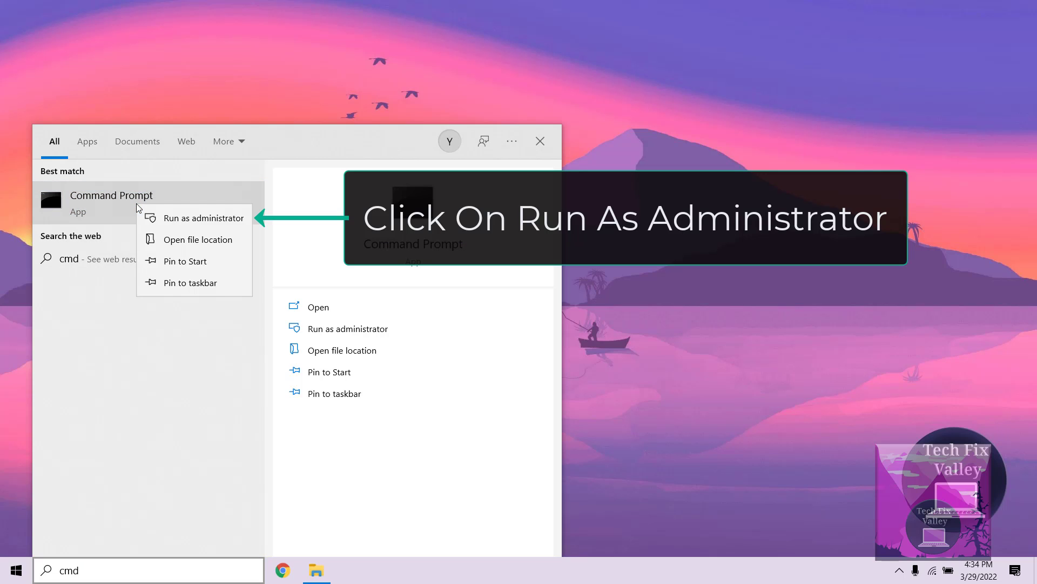
left_click(166, 218)
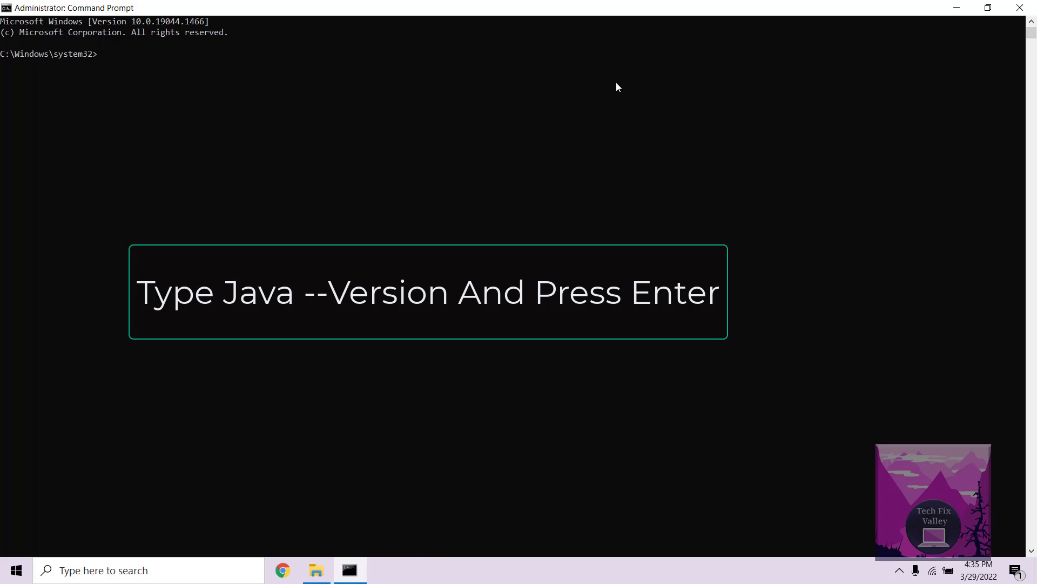
Check the installed Java version with java --version and close the Command Prompt
type("java --version")
key("Return")
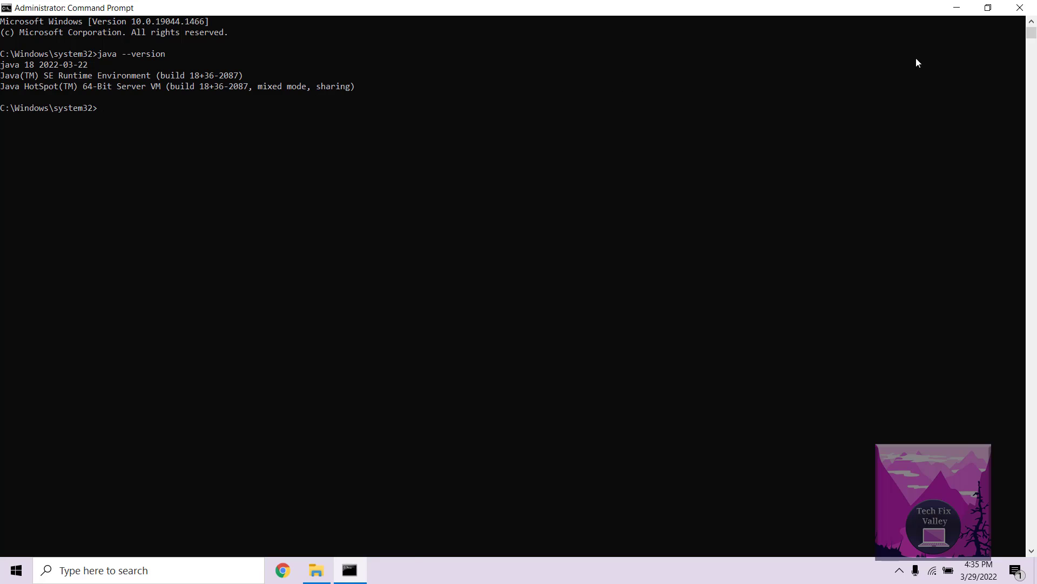
left_click(1014, 7)
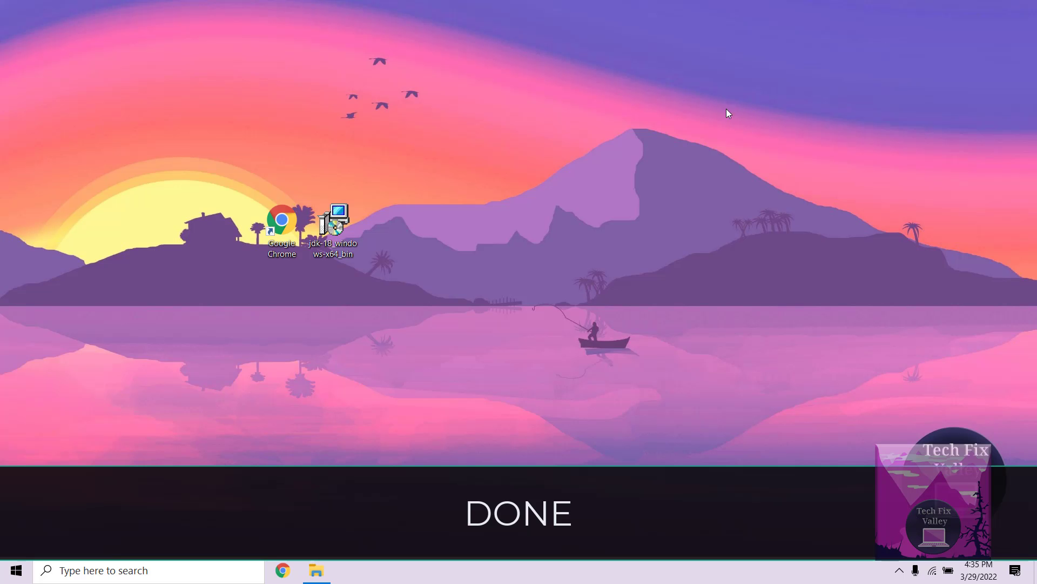